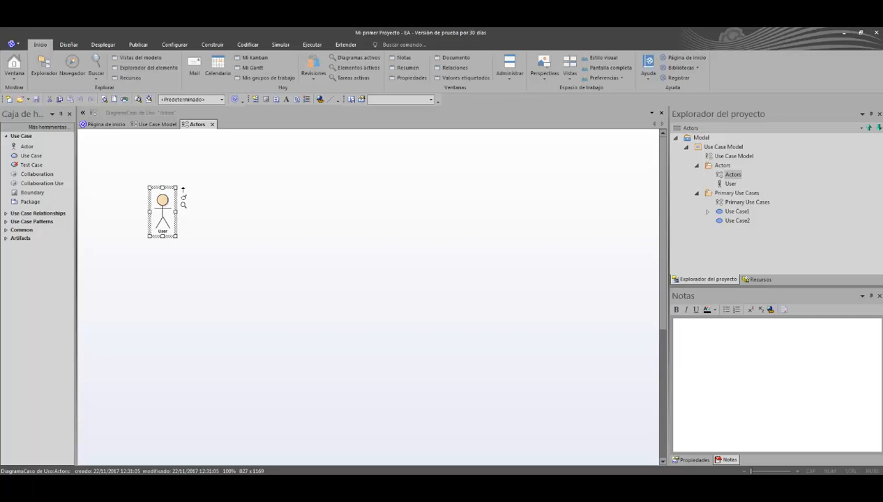
# Step: Rename the User actor on the Actors diagram as Organizador
pyautogui.press('F2')
pyautogui.press('F2')
pyautogui.write('Organizador')
pyautogui.press('Return')
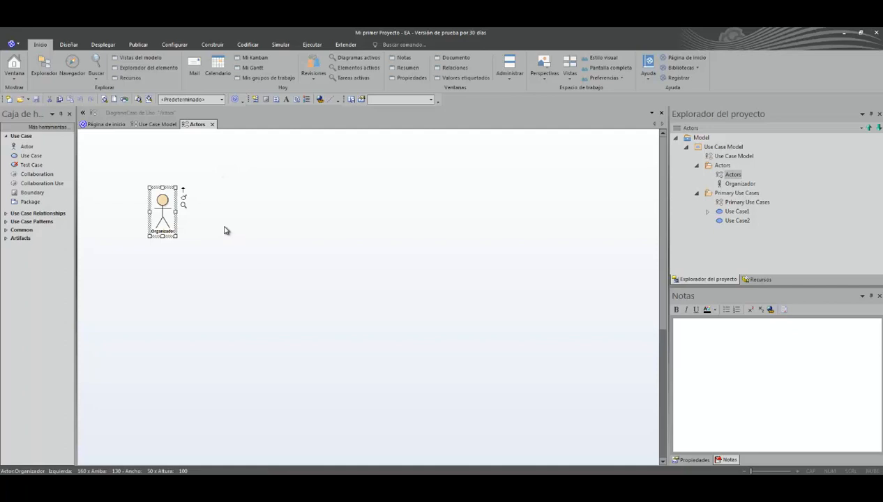
# Step: Paste notes into the Organizador actor's properties: "El organizador es el encargado de:" with bullets Crear el Webinar, Abrir y cerrar sesiones, Reorganizar eventos pospuestos
pyautogui.rightClick(158, 199)
pyautogui.click(169, 206)
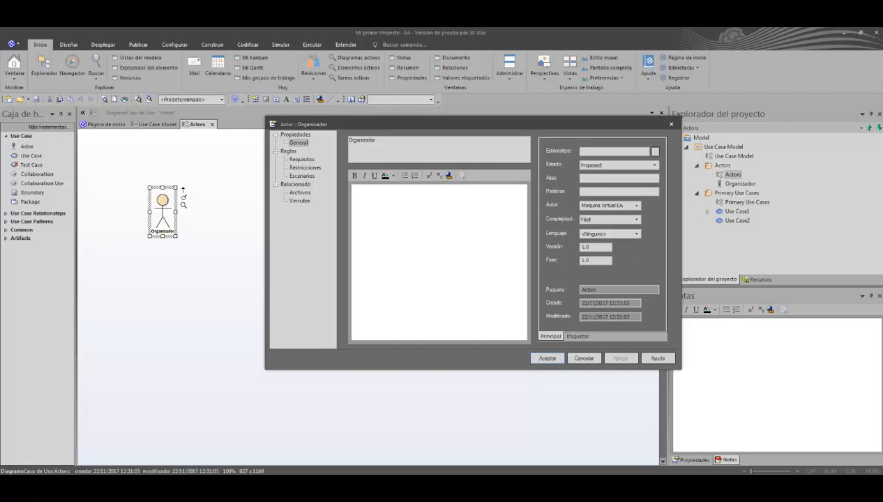
pyautogui.write('El organizador es el encargado de: Crear el Webinar Abrir y cerrar sesiones Reorganizar eventos pospuestos')
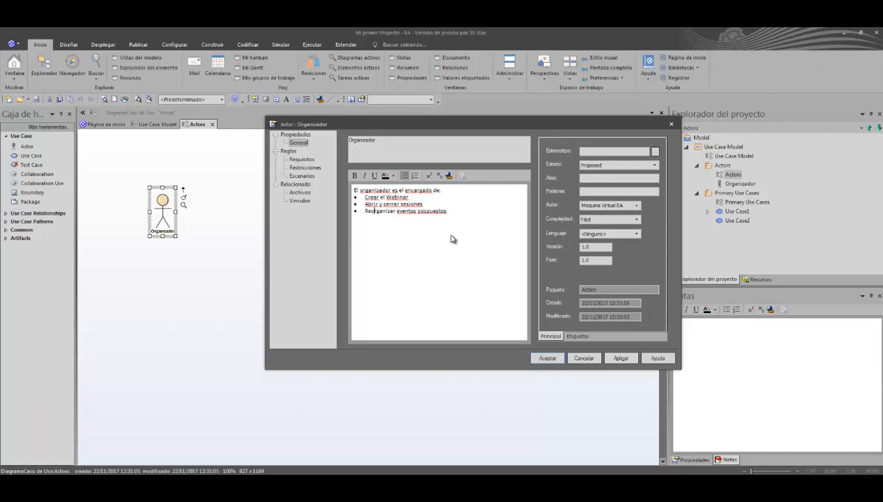
pyautogui.moveTo(449, 210)
pyautogui.mouseDown()
pyautogui.moveTo(352, 189)
pyautogui.moveTo(419, 215)
pyautogui.moveTo(447, 211)
pyautogui.mouseUp()
pyautogui.click(547, 358)
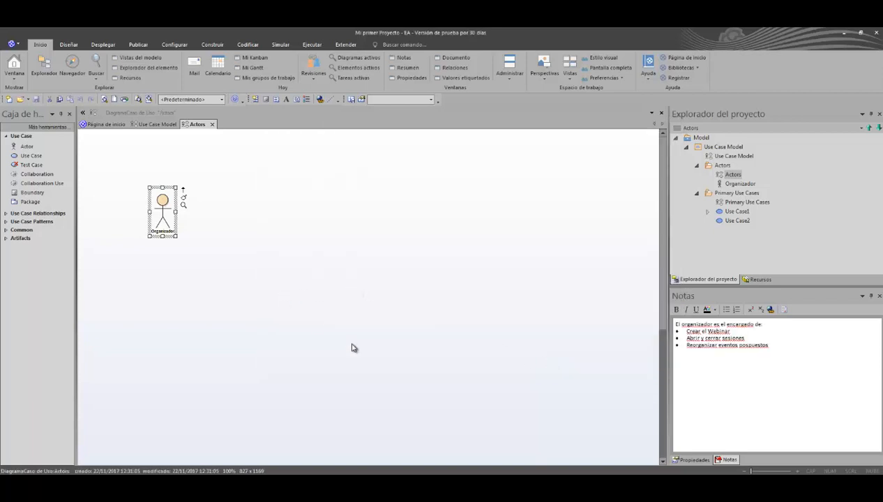
# Step: Examine the Organizador actor's notes by selecting it on the diagram and in the project tree
pyautogui.click(272, 260)
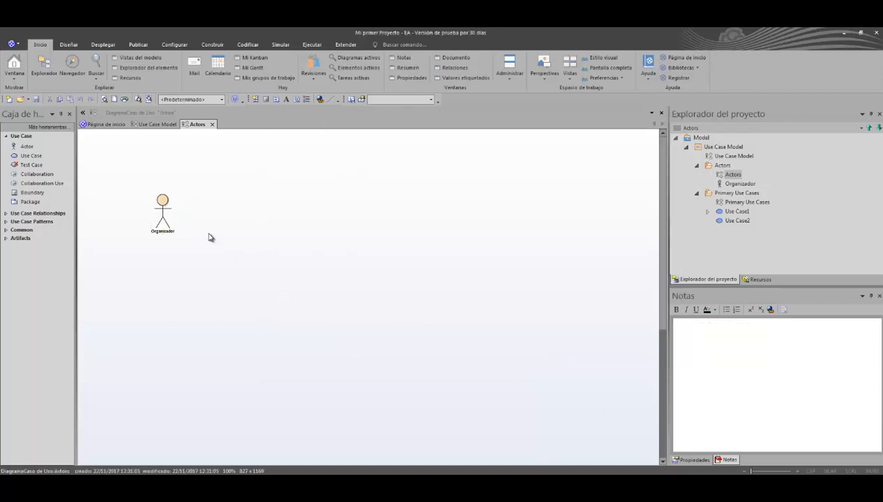
pyautogui.click(166, 215)
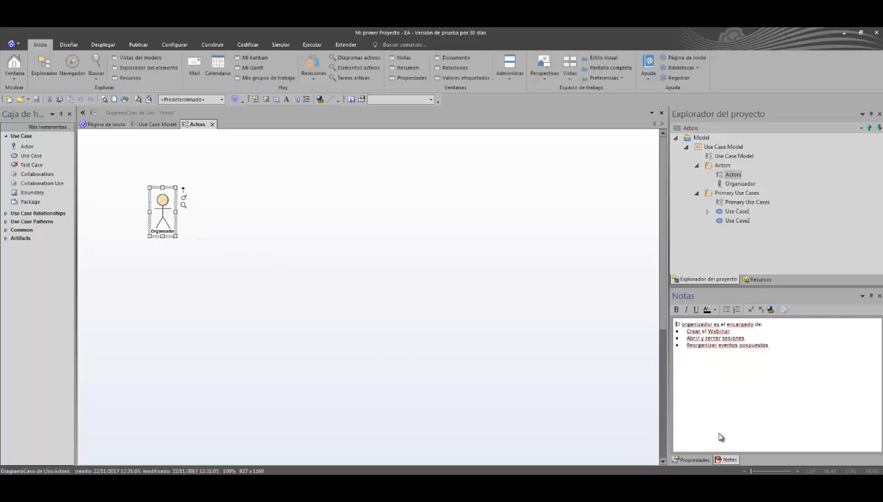
pyautogui.moveTo(774, 349); pyautogui.dragTo(700, 338)
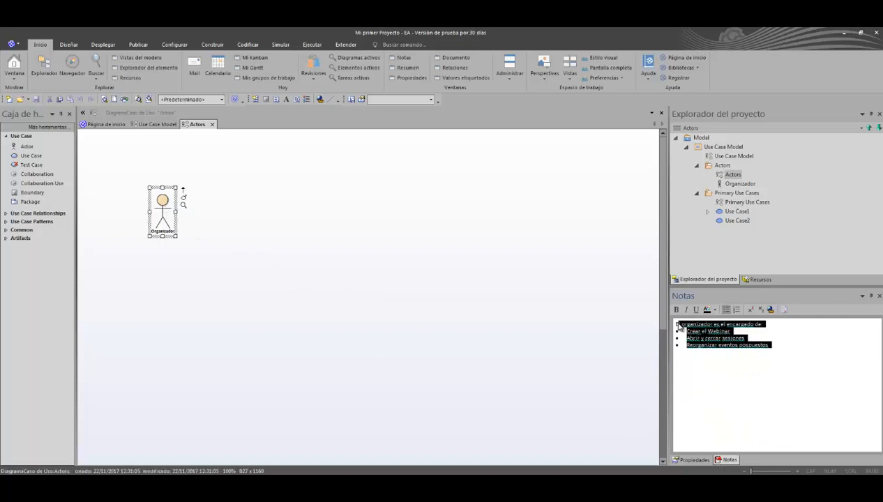
pyautogui.click(716, 364)
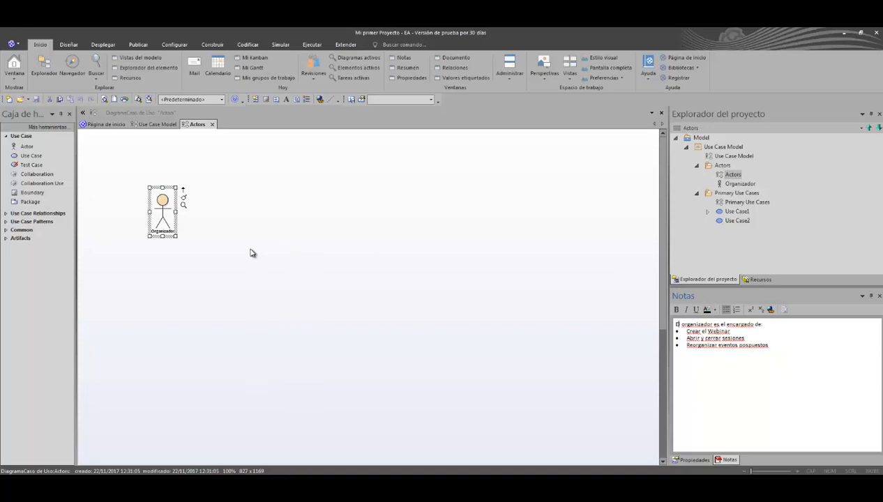
pyautogui.click(218, 257)
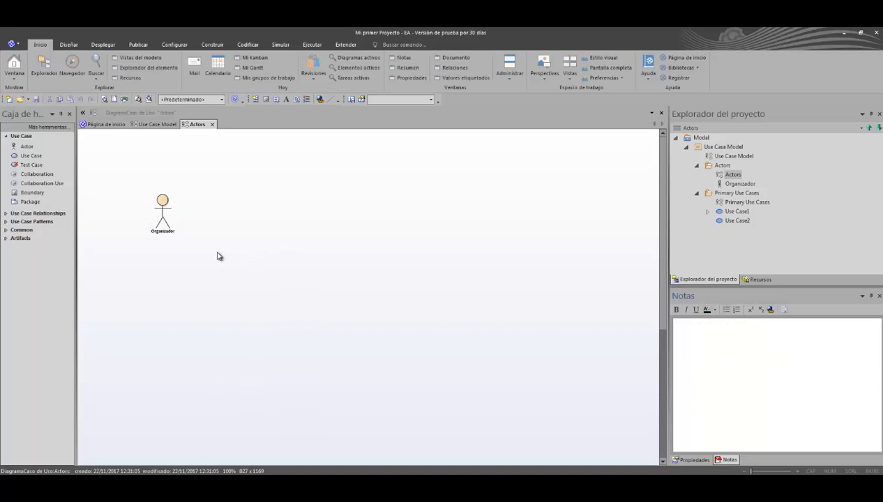
pyautogui.click(162, 235)
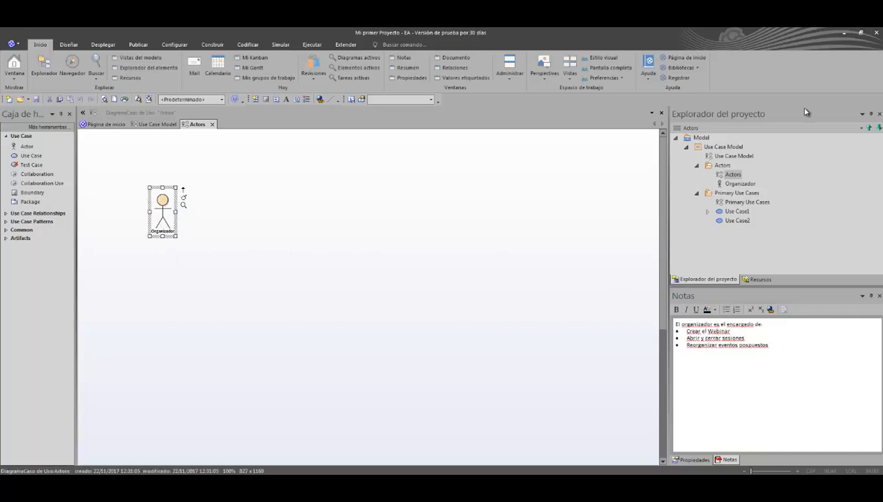
pyautogui.click(752, 184)
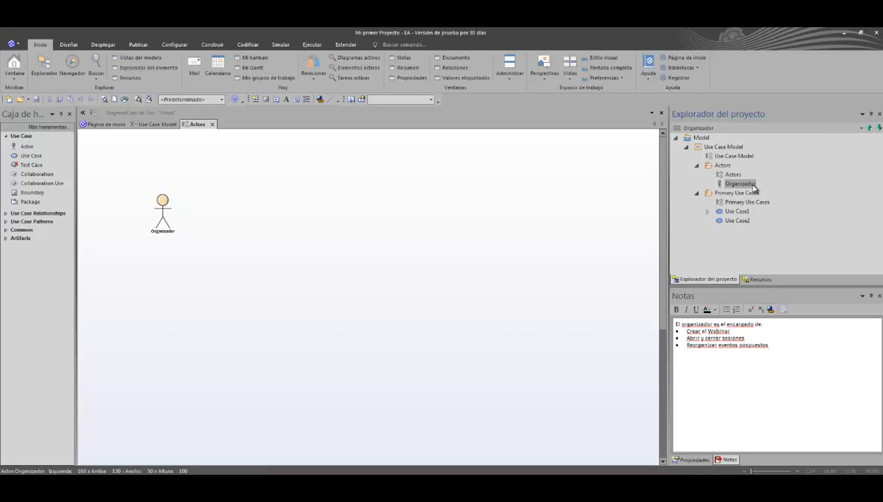
pyautogui.click(310, 244)
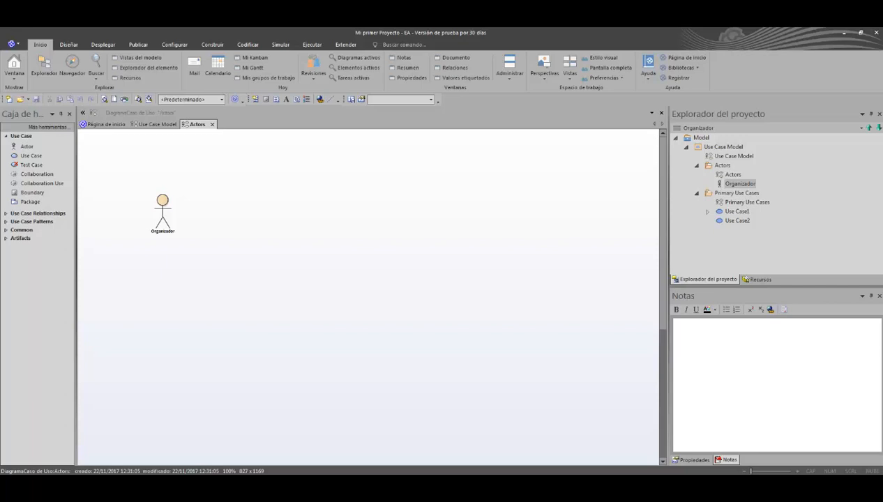
# Step: Add an actor named Presentador to the Actors diagram, beside Organizador
pyautogui.click(53, 146)
pyautogui.click(246, 203)
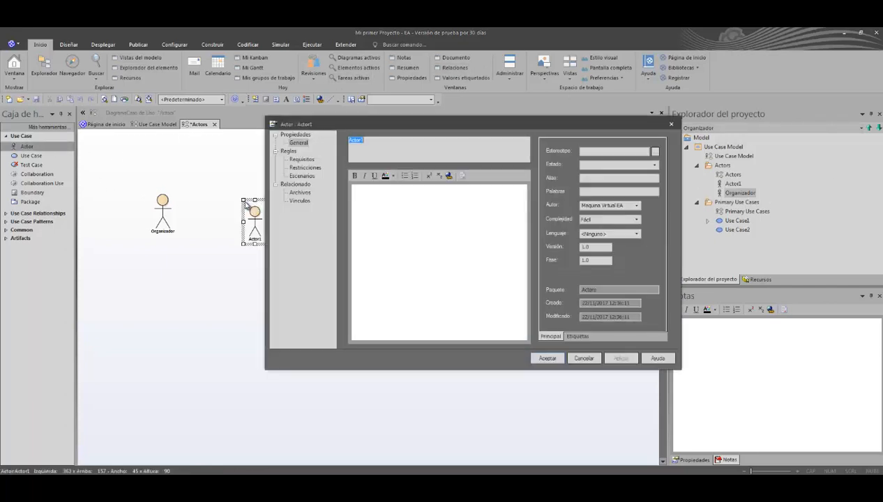
pyautogui.write('Presen')
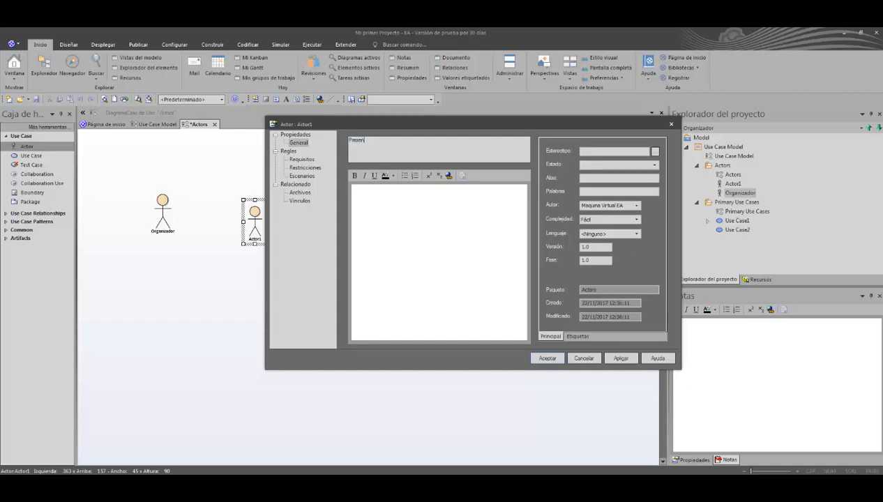
pyautogui.write('tador')
pyautogui.press('Return')
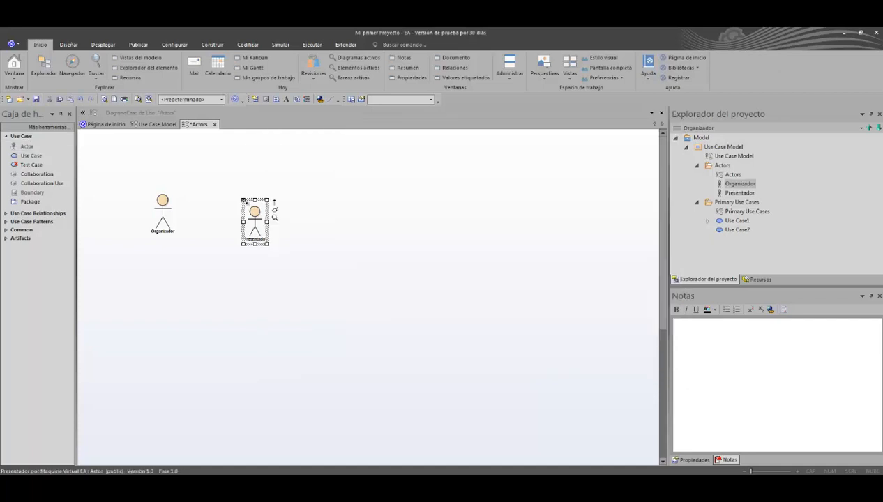
# Step: Add an actor named Asistente to the Actors diagram, beside Presentador
pyautogui.click(26, 146)
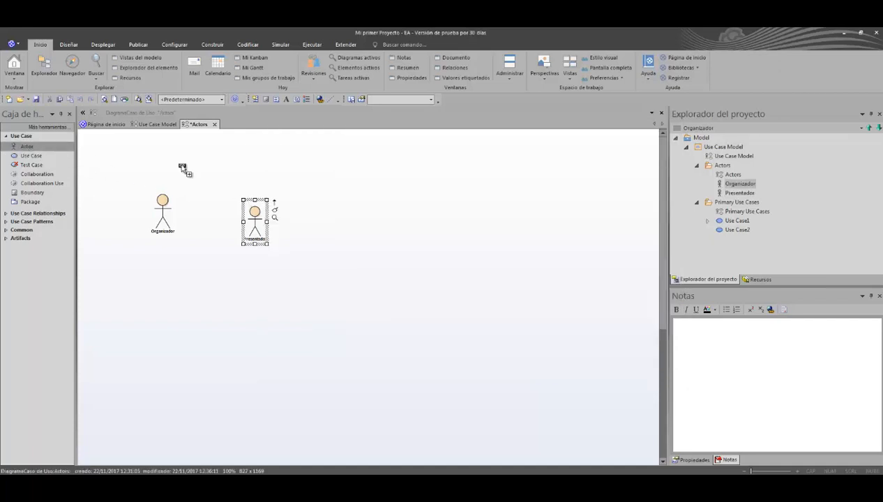
pyautogui.click(318, 220)
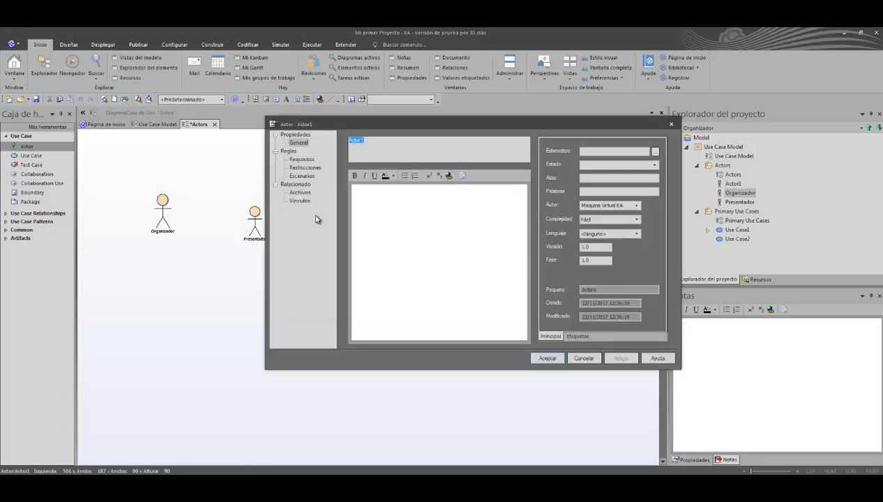
pyautogui.write('Asistente')
pyautogui.press('Return')
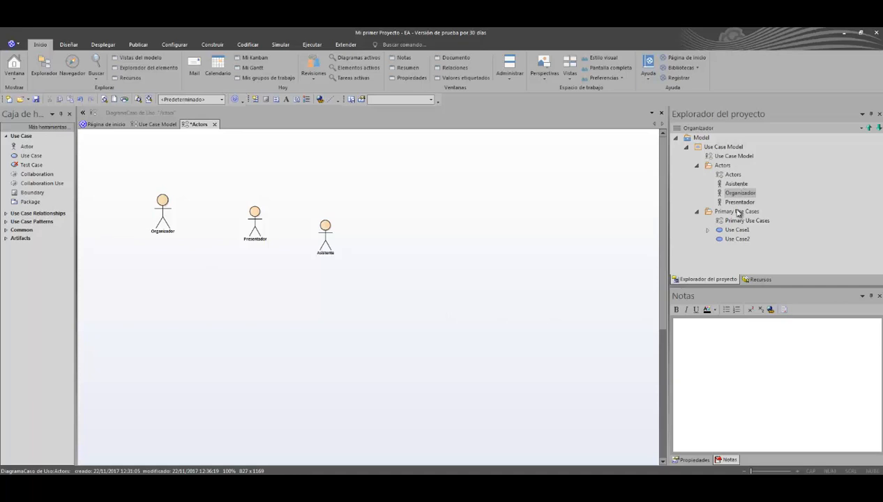
# Step: Create a Use Case element of type Actor named Moderador in the Actors package, without adding it to the current diagram
pyautogui.click(729, 166)
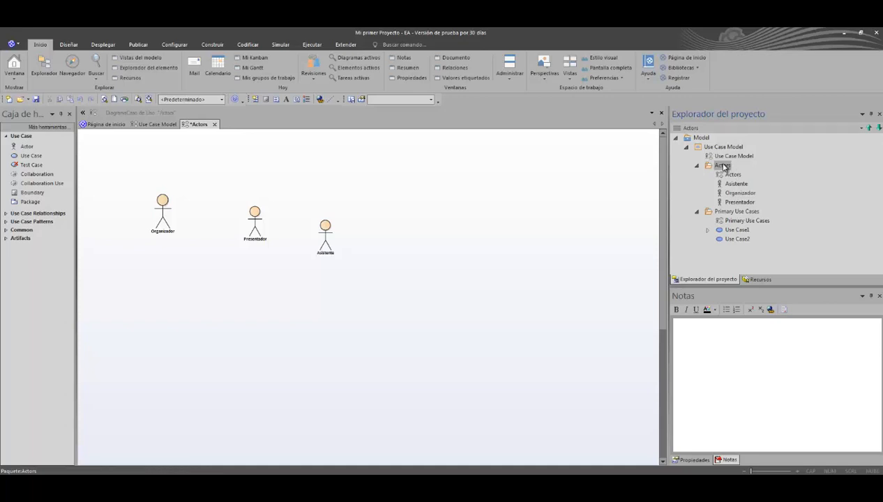
pyautogui.rightClick(723, 167)
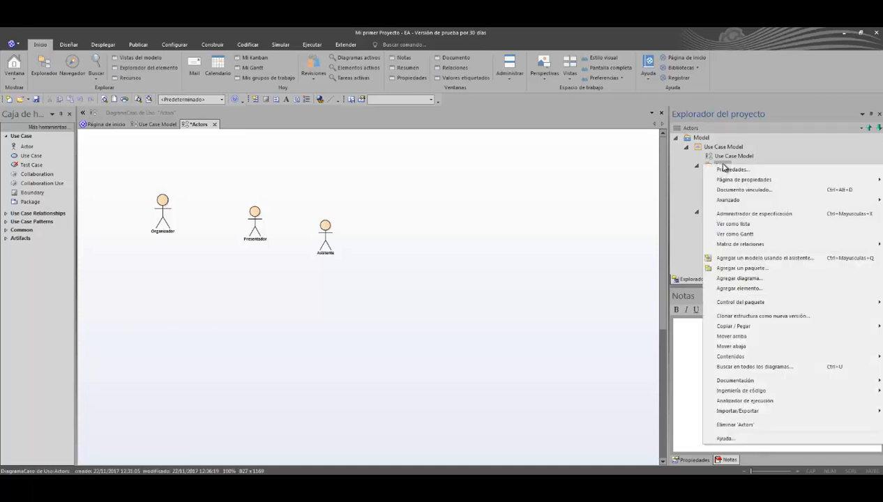
pyautogui.click(749, 287)
pyautogui.click(536, 248)
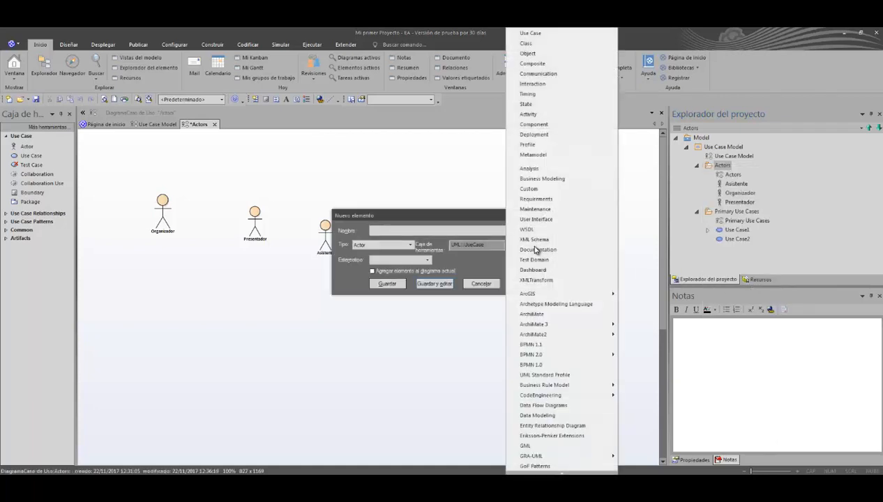
pyautogui.click(531, 34)
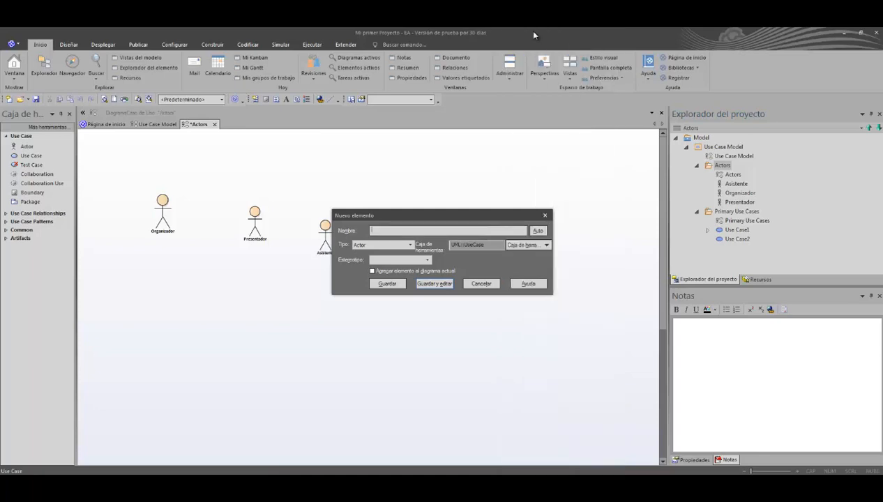
pyautogui.click(365, 245)
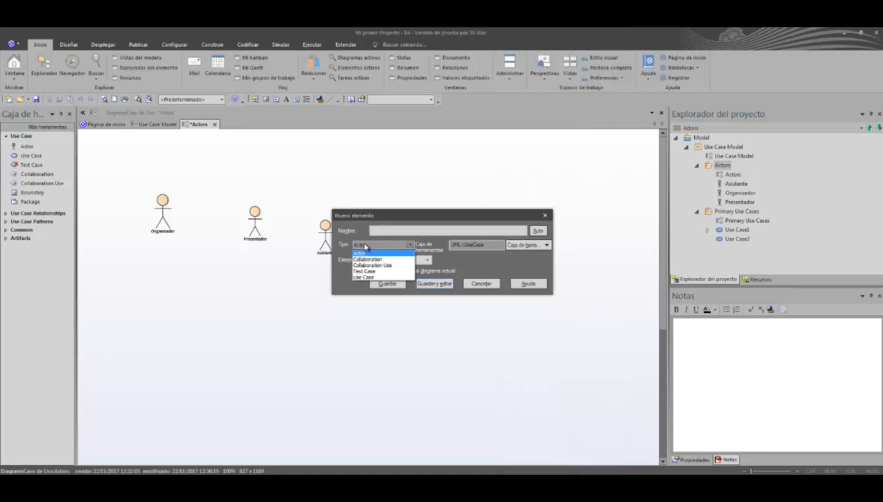
pyautogui.click(365, 245)
pyautogui.click(398, 230)
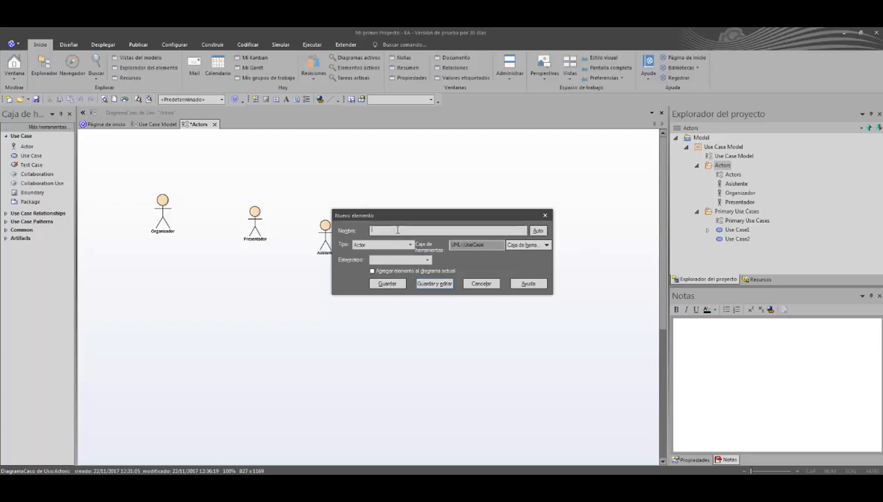
pyautogui.write('Moderador')
pyautogui.click(430, 284)
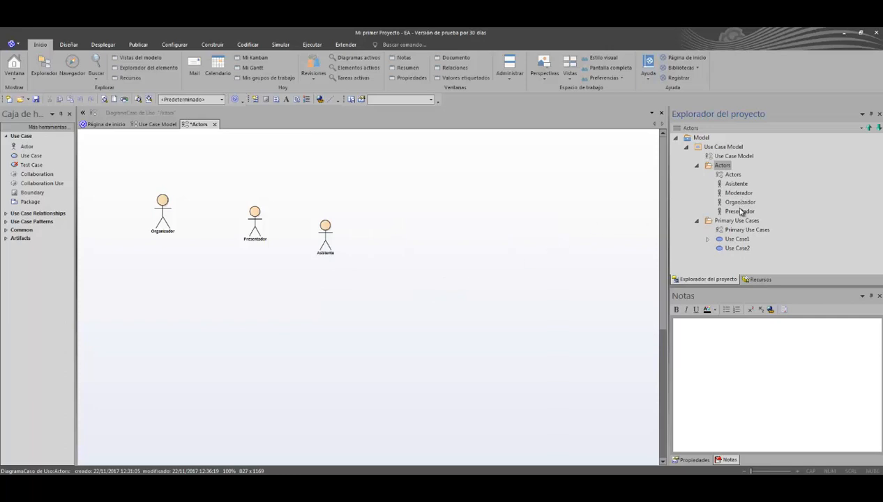
# Step: Place the Moderador actor from the project tree on the Actors diagram as Enlace and move it closer to the other actors
pyautogui.click(743, 196)
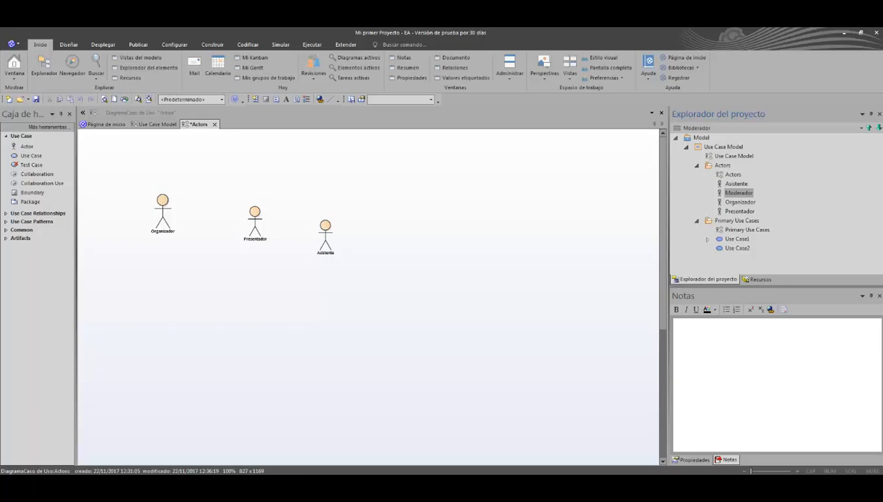
pyautogui.moveTo(741, 193); pyautogui.dragTo(516, 246)
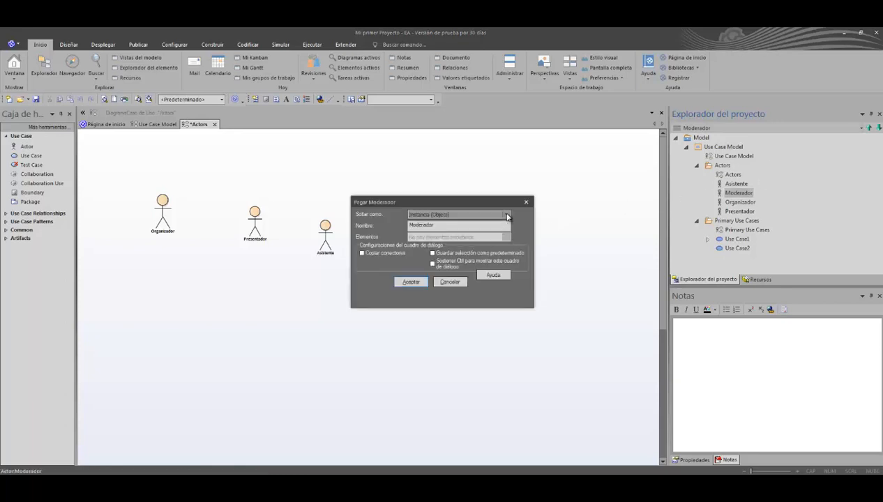
pyautogui.click(507, 216)
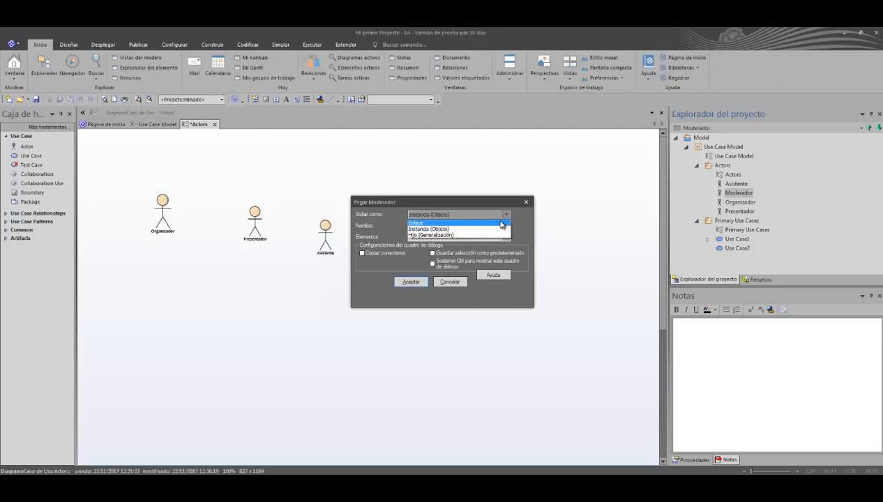
pyautogui.click(501, 224)
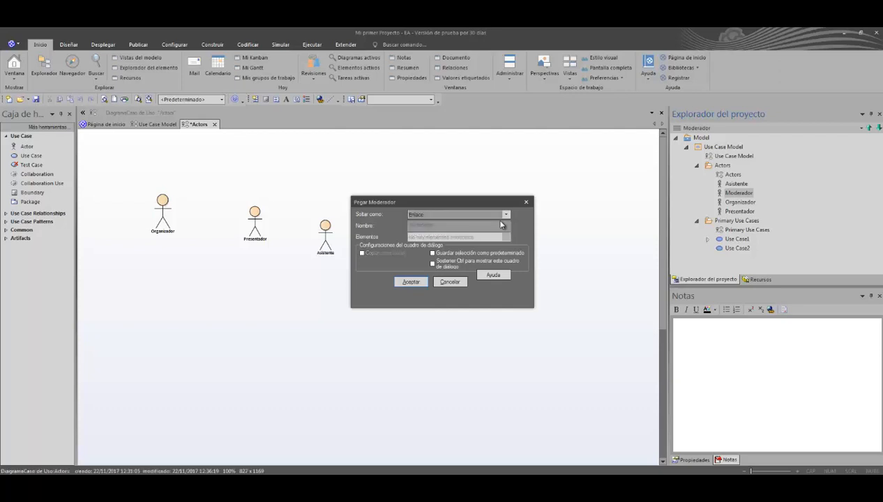
pyautogui.click(412, 282)
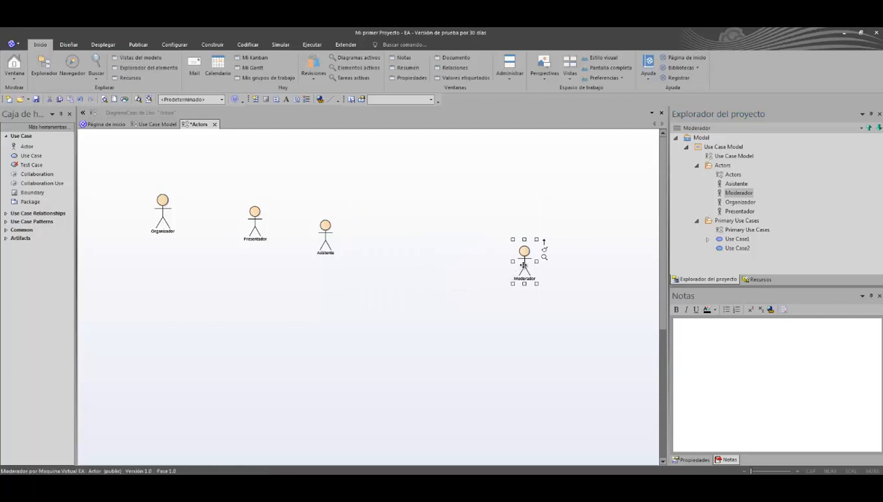
pyautogui.moveTo(515, 261); pyautogui.dragTo(460, 227)
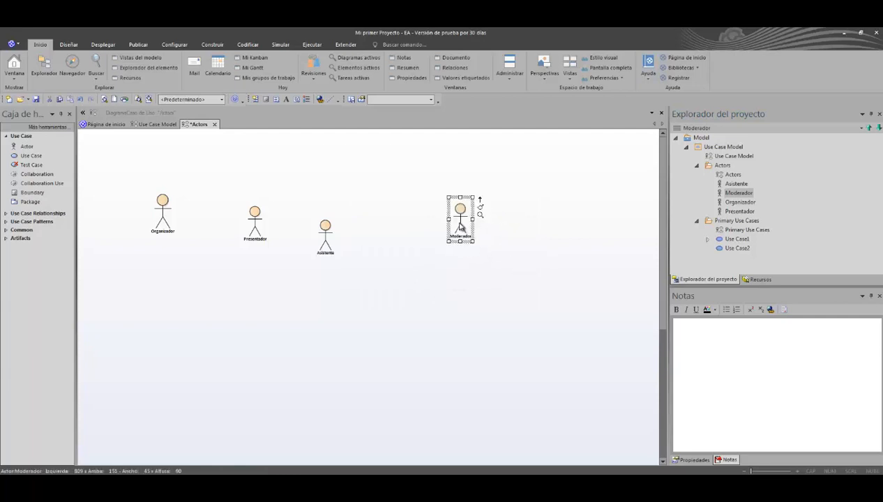
# Step: Remove the Moderador actor from the Actors diagram only, keeping it in the project tree
pyautogui.click(738, 193)
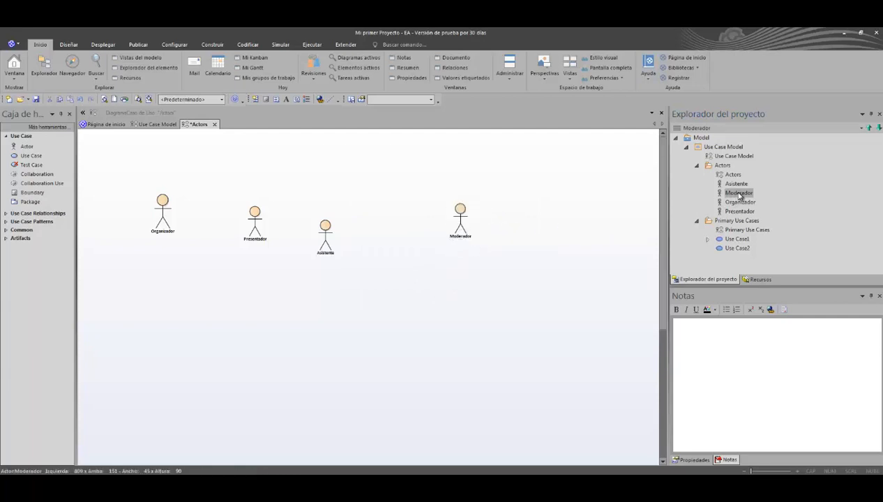
pyautogui.click(458, 227)
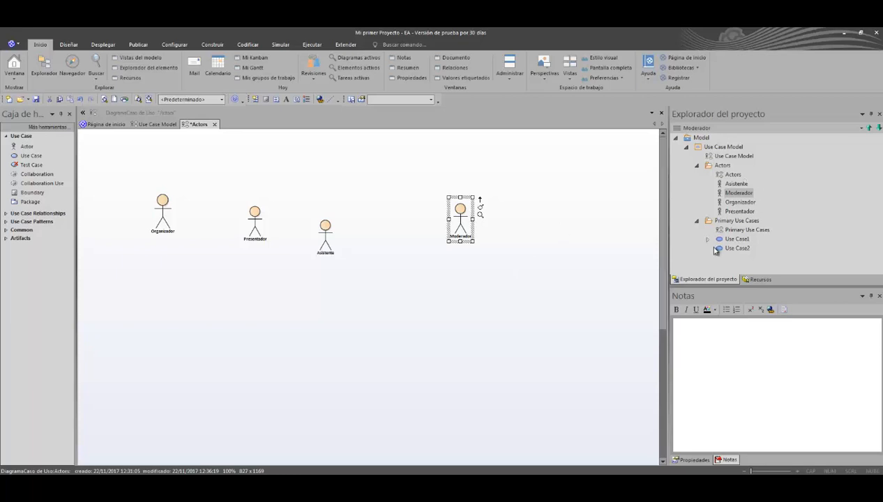
pyautogui.press('Delete')
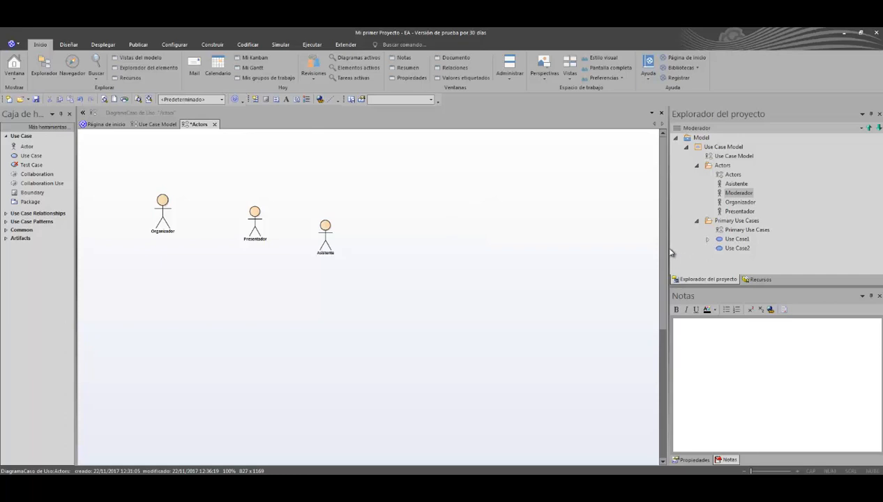
pyautogui.click(740, 201)
pyautogui.click(739, 193)
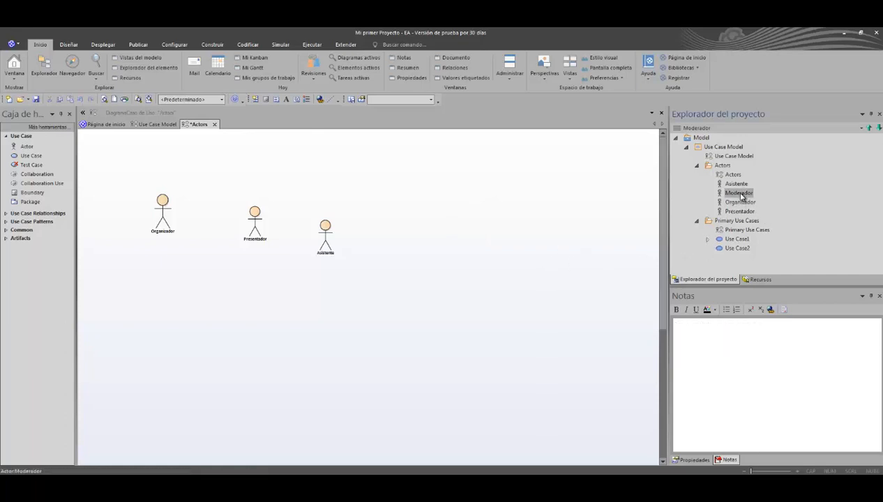
pyautogui.moveTo(741, 195); pyautogui.dragTo(419, 248)
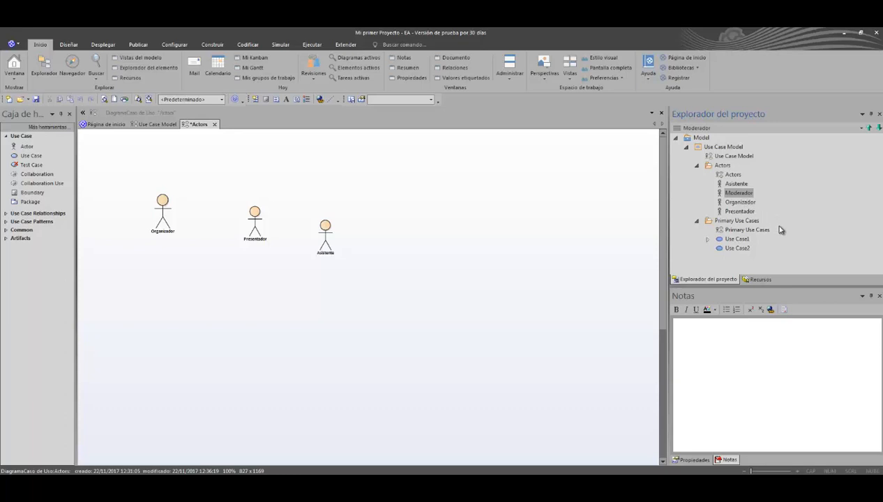
# Step: Open the Primary Use Cases diagram and select the connector between Organizador and Use Case1
pyautogui.click(741, 230)
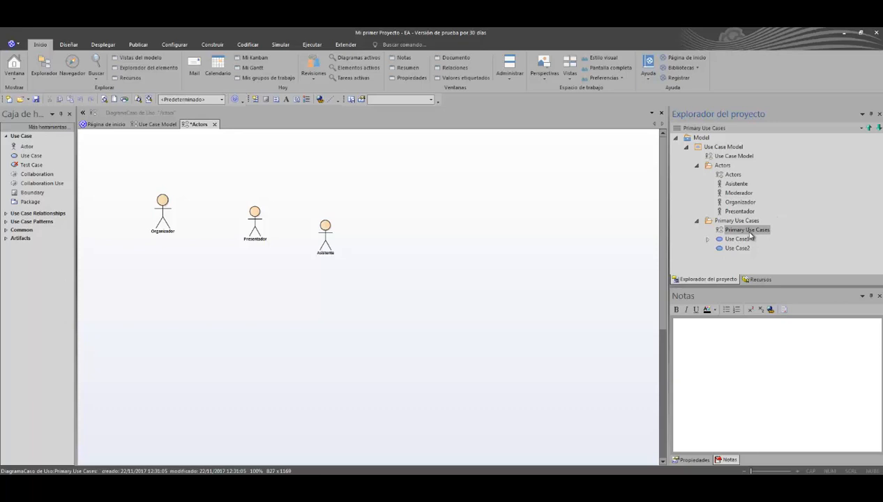
pyautogui.doubleClick(747, 231)
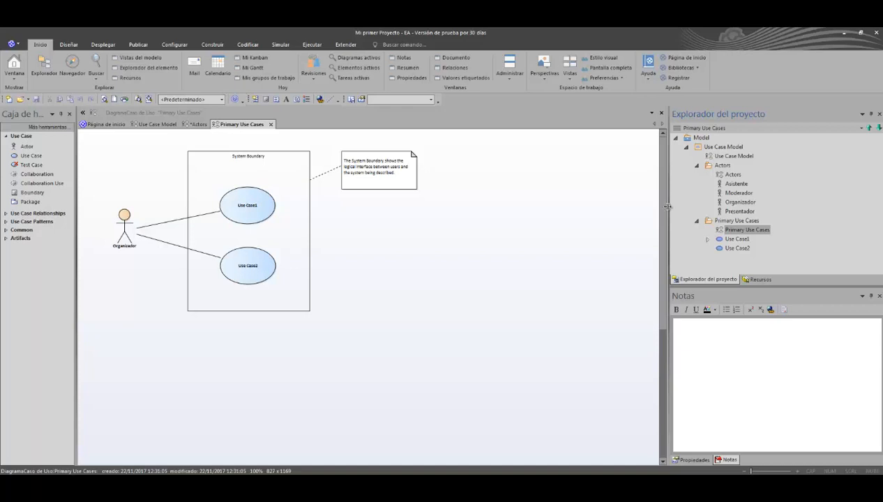
pyautogui.click(150, 224)
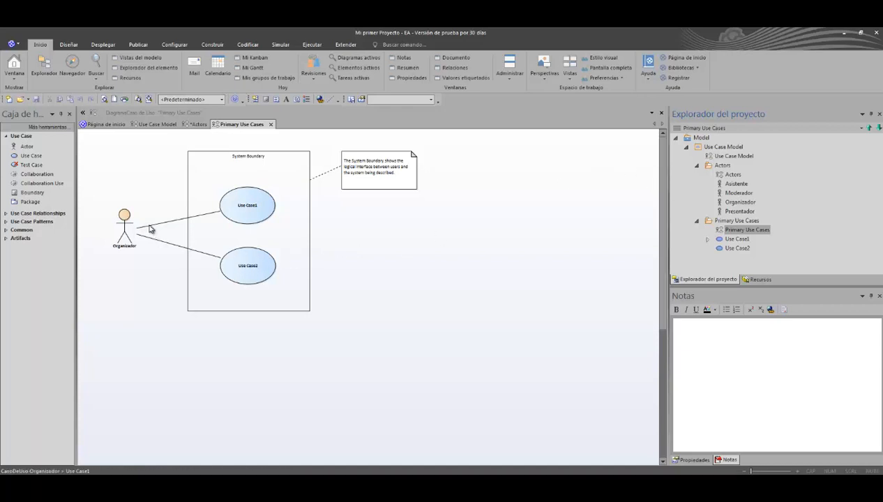
# Step: Show the Relaciones window for Use Case1 and the Organizador actor, widening the Fuente column to read the source names
pyautogui.click(250, 210)
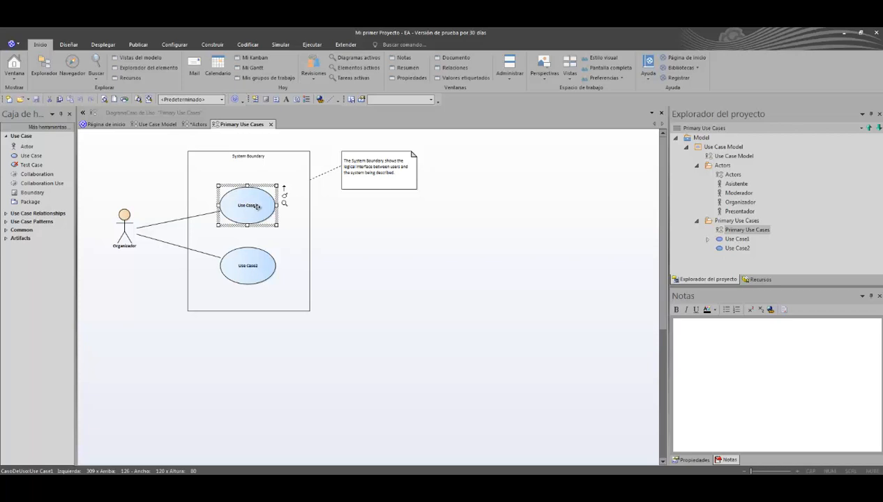
pyautogui.click(14, 68)
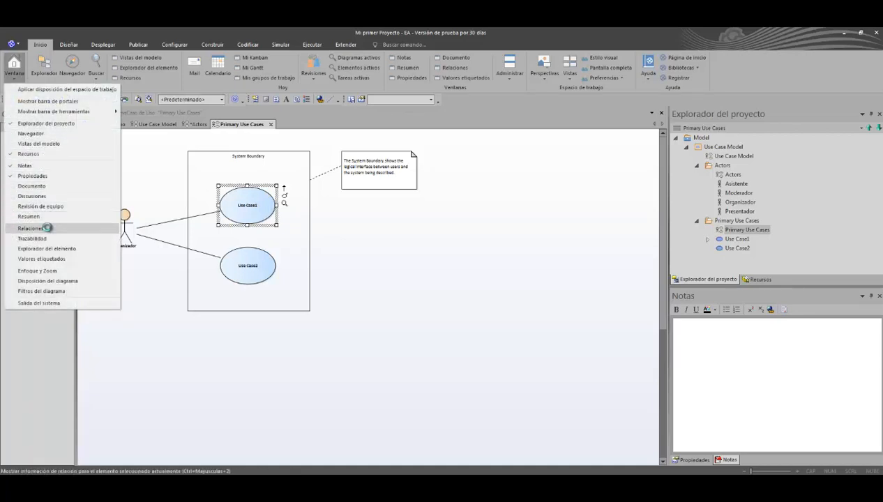
pyautogui.click(47, 228)
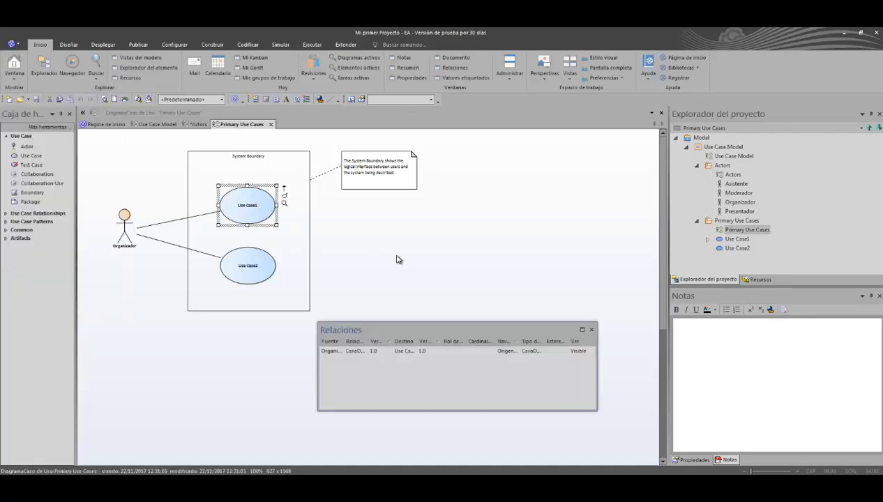
pyautogui.click(195, 218)
pyautogui.click(130, 225)
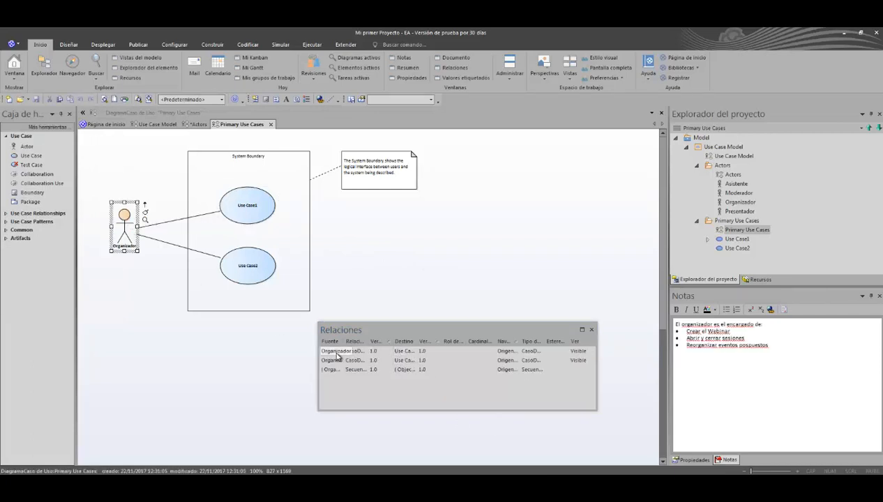
pyautogui.moveTo(344, 342); pyautogui.dragTo(385, 349)
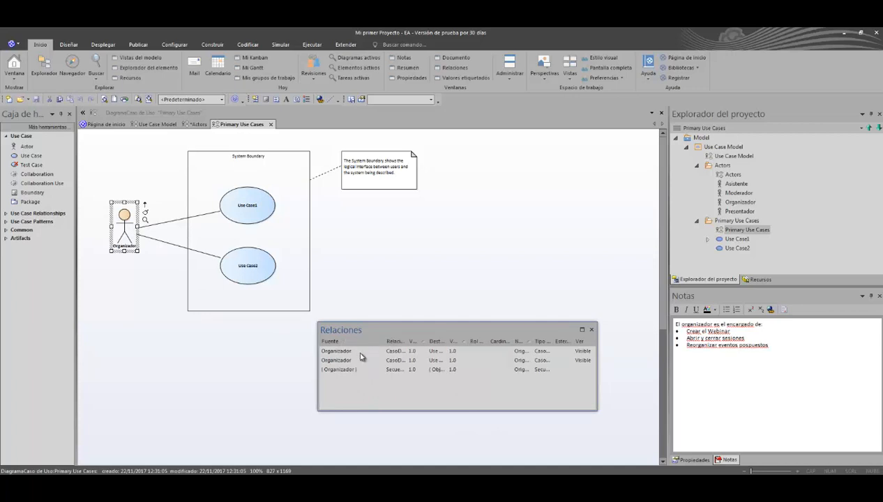
# Step: Review the options available for the first Organizador relation, including Eliminar conexión, and close the Relaciones window
pyautogui.rightClick(339, 353)
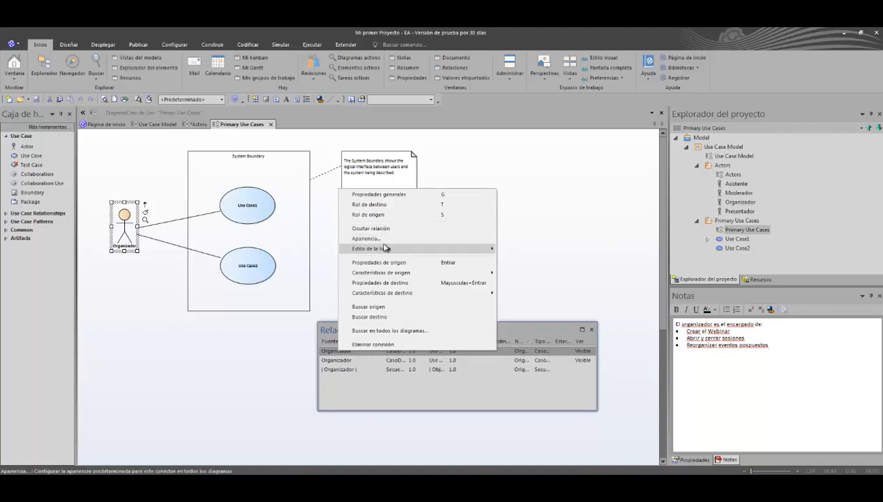
pyautogui.moveTo(385, 248)
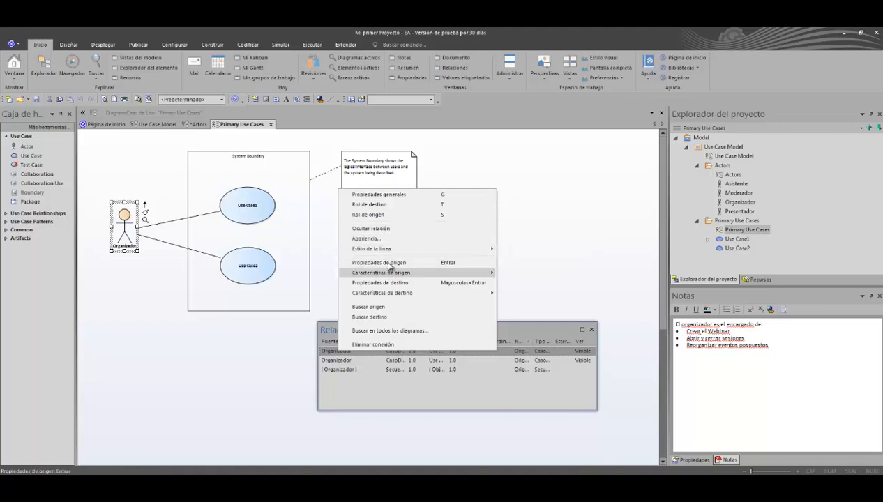
pyautogui.moveTo(392, 278)
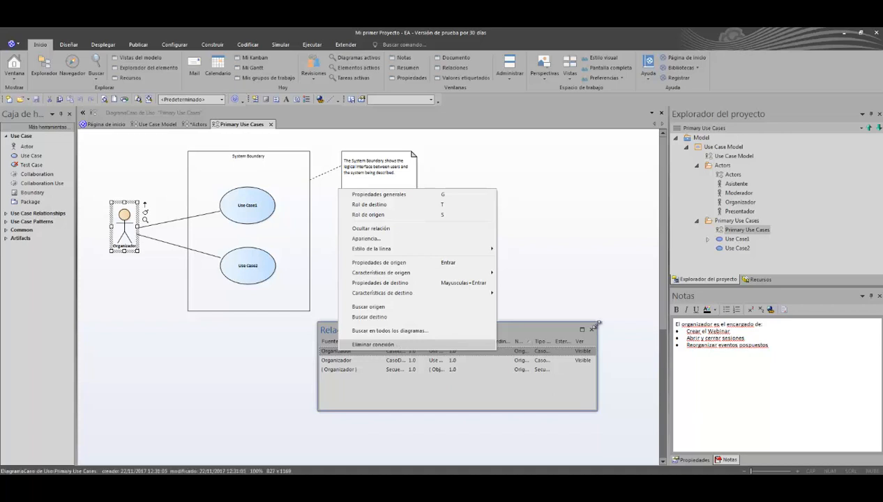
pyautogui.click(373, 345)
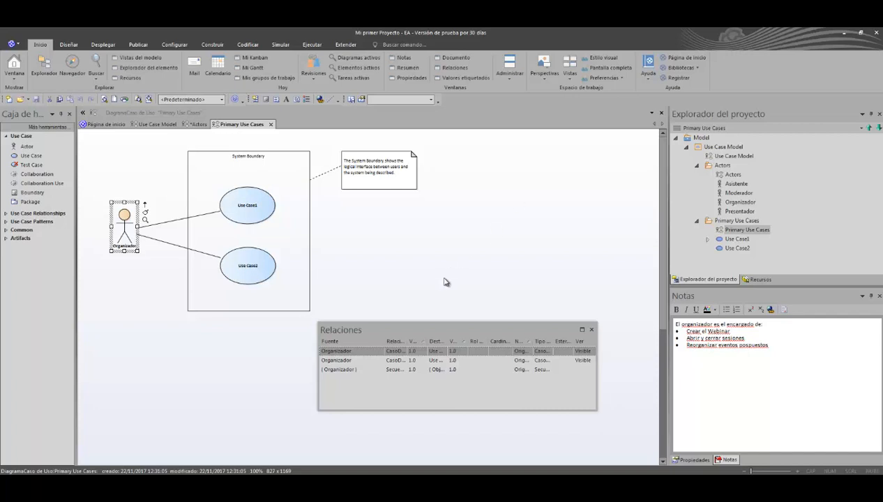
pyautogui.click(592, 330)
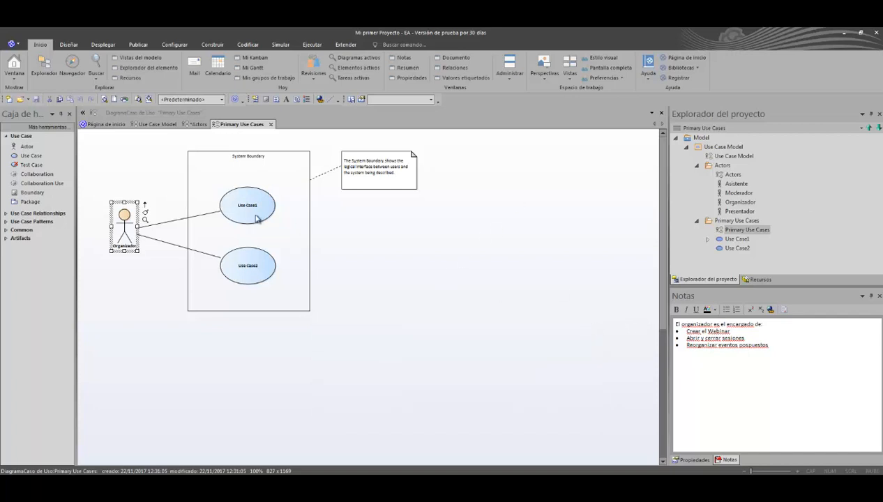
# Step: Rename Use Case1 in the diagram as Crear Webinar
pyautogui.click(238, 208)
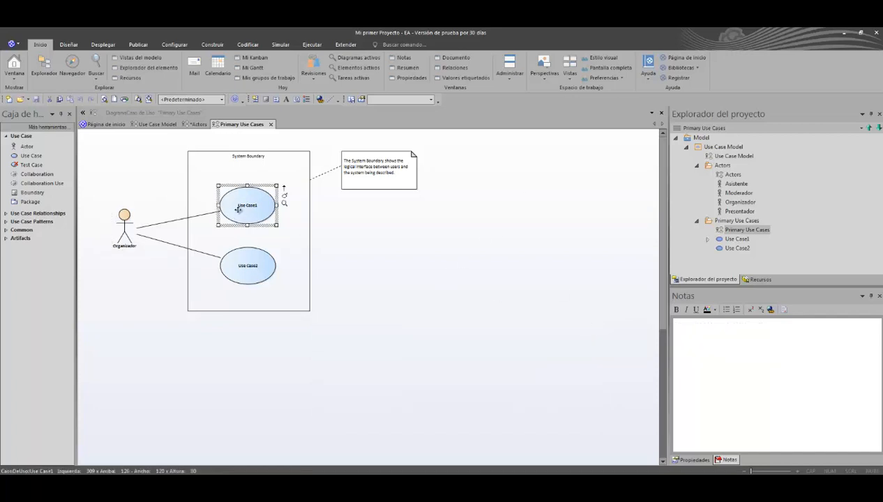
pyautogui.press('F2')
pyautogui.write('Crear')
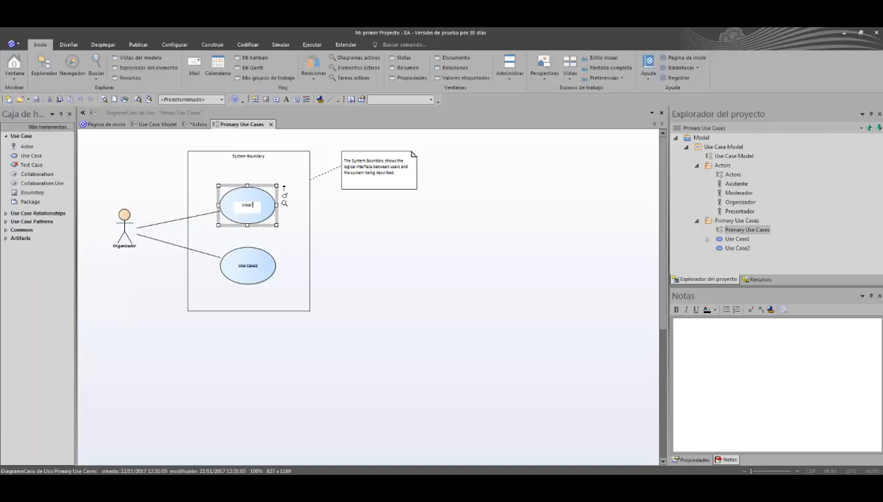
pyautogui.write(' Webinar')
pyautogui.press('Return')
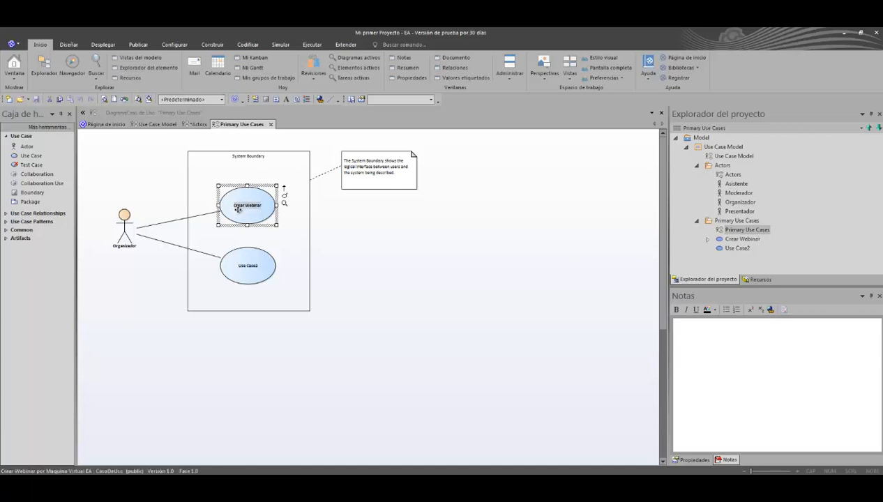
# Step: Rename Use Case2 in the diagram as Comenzar Webinar
pyautogui.click(253, 265)
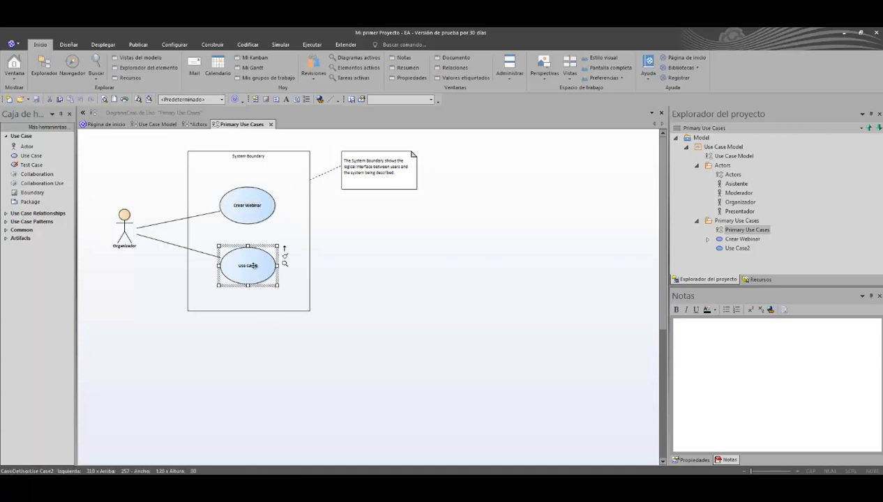
pyautogui.press('F2')
pyautogui.write('C')
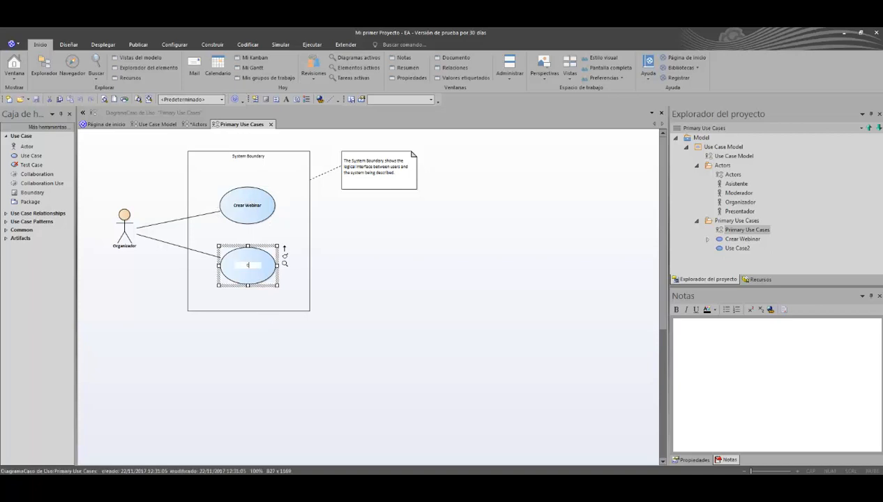
pyautogui.write('omenzar Webinar')
pyautogui.doubleClick(254, 266)
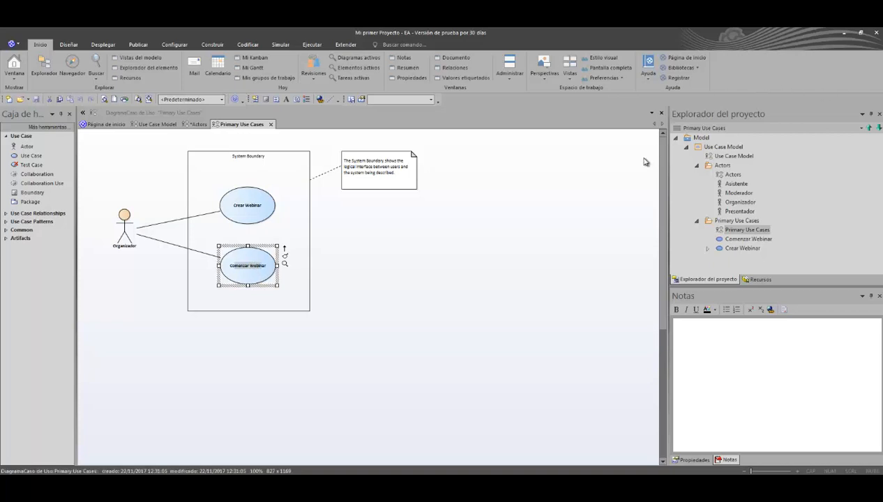
# Step: Delete the note attached to the System Boundary and widen the boundary on its right side to about 427
pyautogui.click(354, 178)
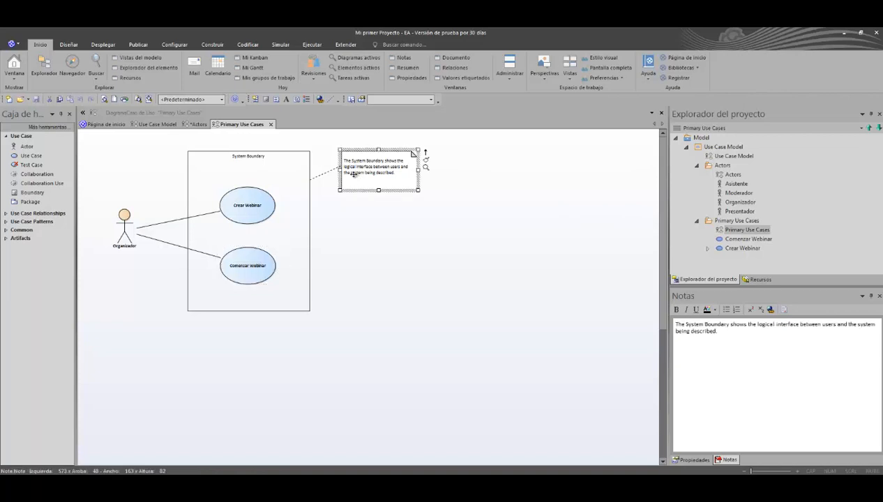
pyautogui.press('Delete')
pyautogui.click(309, 230)
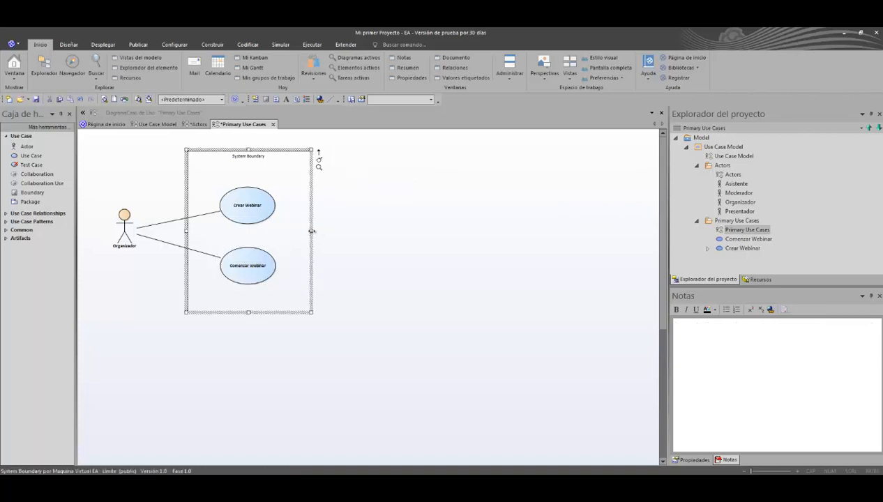
pyautogui.moveTo(312, 231); pyautogui.dragTo(385, 230)
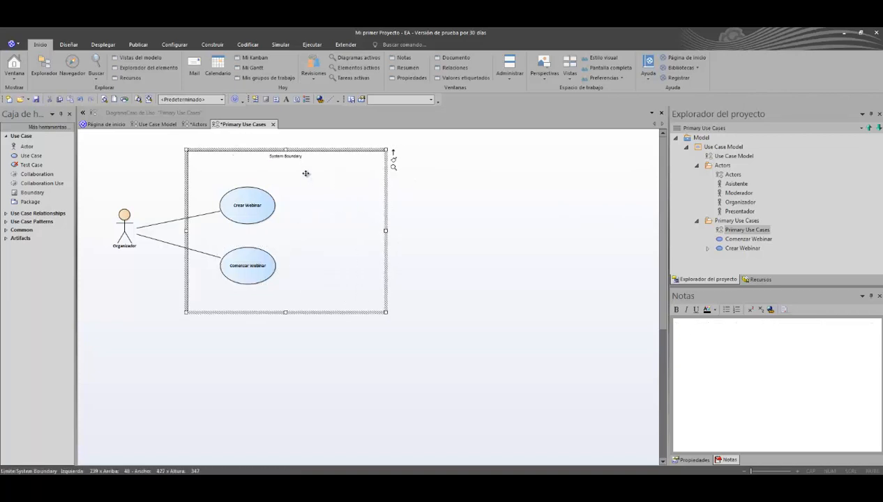
# Step: Rename the System Boundary as Limite del Sistema
pyautogui.press('F2')
pyautogui.write('Lim')
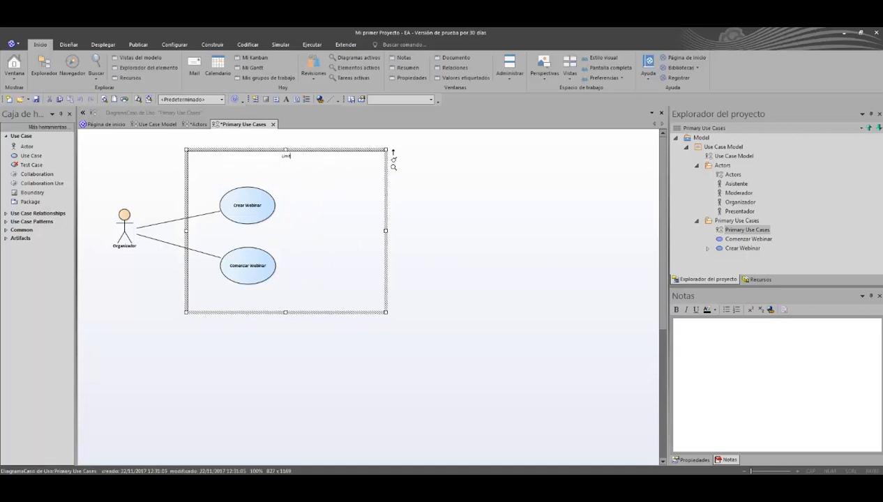
pyautogui.write('ite del Sistema')
pyautogui.press('Return')
pyautogui.click(457, 250)
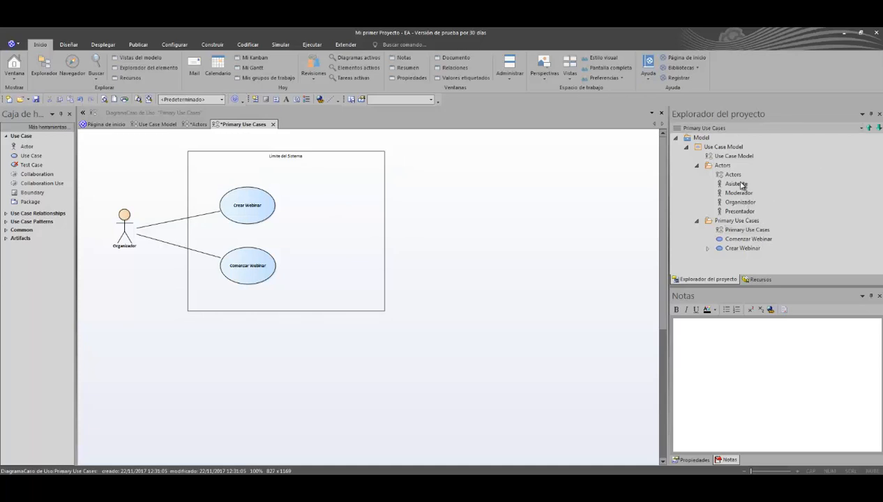
# Step: Place the Asistente actor from the project tree on the diagram as Enlace, to the right of the system boundary
pyautogui.click(735, 183)
pyautogui.moveTo(487, 214); pyautogui.dragTo(445, 193)
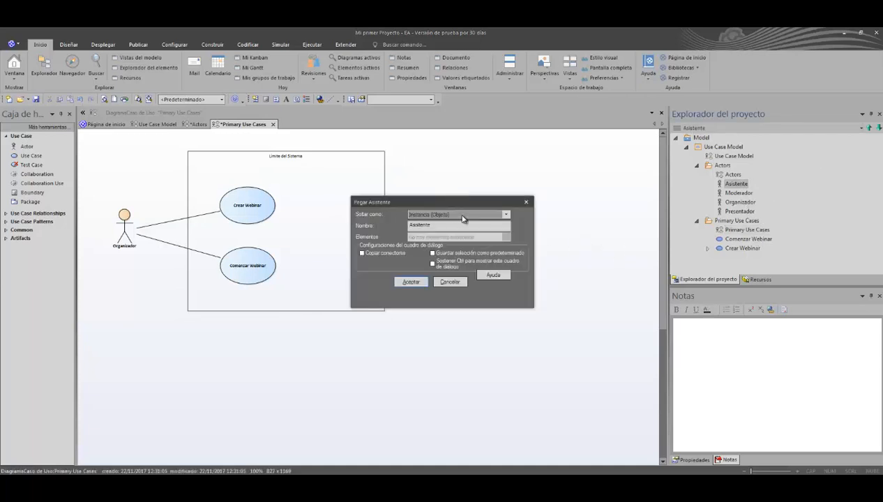
pyautogui.click(462, 214)
pyautogui.click(457, 229)
pyautogui.click(415, 282)
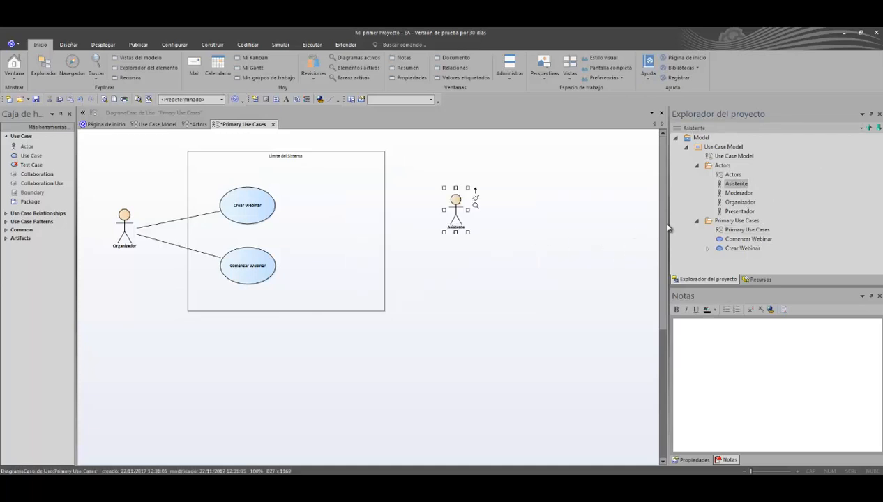
# Step: Place the Presentador actor from the project tree on the diagram as Enlace, below Asistente
pyautogui.moveTo(737, 211); pyautogui.dragTo(449, 278)
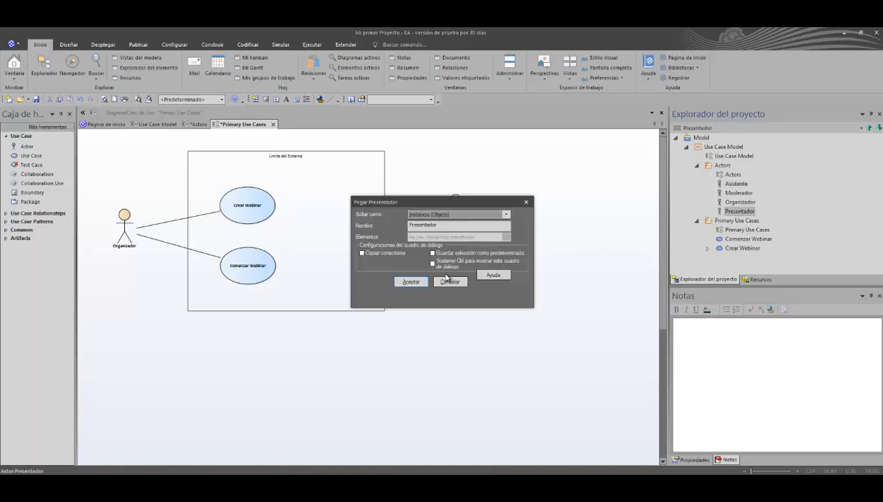
pyautogui.click(462, 215)
pyautogui.click(462, 222)
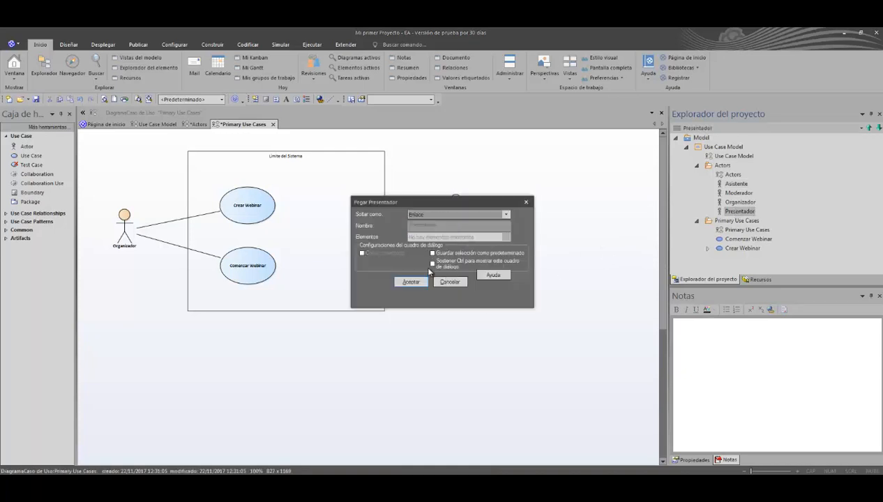
pyautogui.click(420, 286)
# Step: Move the Asistente and Presentador actors up and closer to the right edge of the system boundary
pyautogui.moveTo(455, 222); pyautogui.dragTo(440, 207)
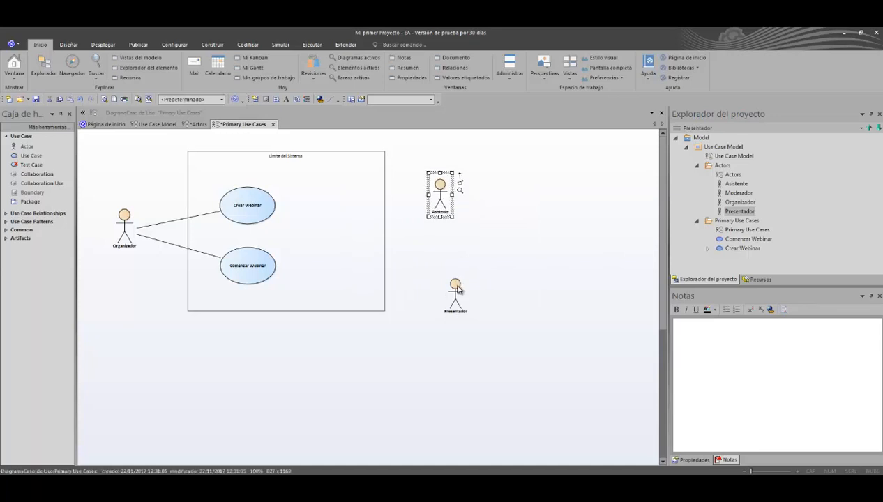
pyautogui.click(455, 291)
pyautogui.moveTo(453, 293); pyautogui.dragTo(433, 253)
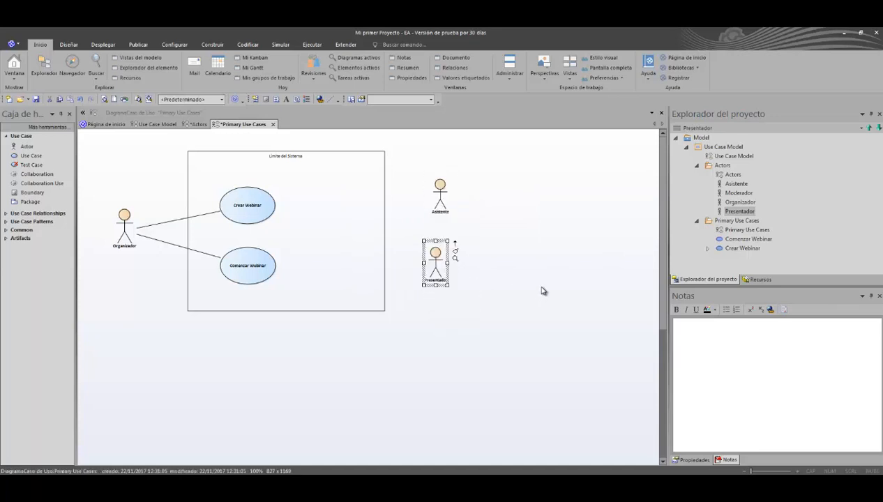
# Step: Add a use case named Registrarse al Webinar inside the system boundary, to the right of Crear Webinar
pyautogui.click(31, 155)
pyautogui.click(329, 201)
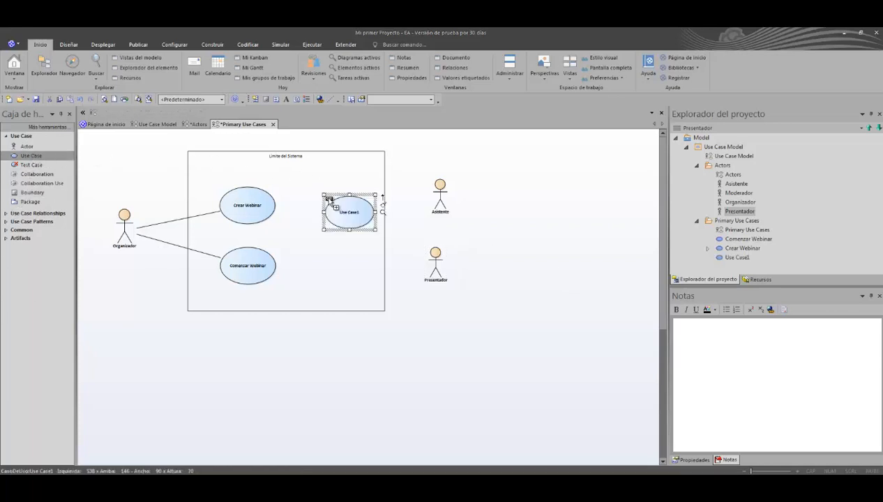
pyautogui.write('Registrarse al Webinar')
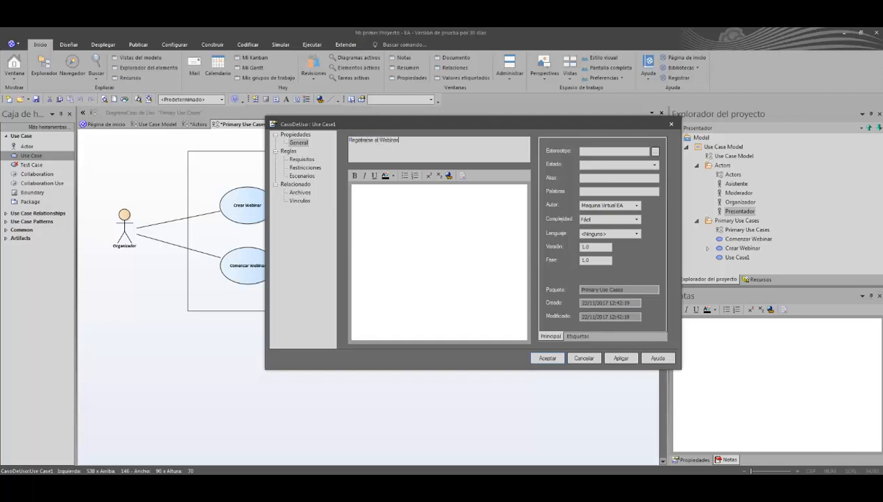
pyautogui.press('Return')
# Step: Add a use case named Unirse al Webinar below Registrarse al Webinar and move both closer to Crear Webinar and Comenzar Webinar
pyautogui.click(32, 156)
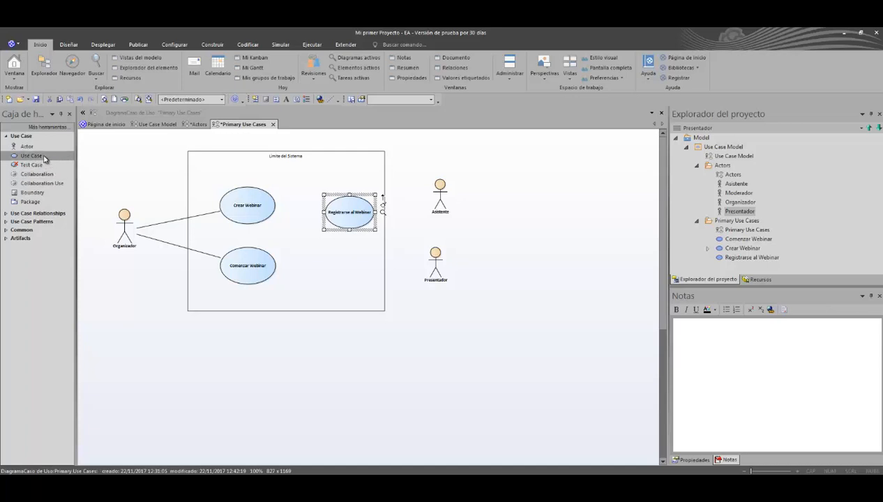
pyautogui.click(325, 264)
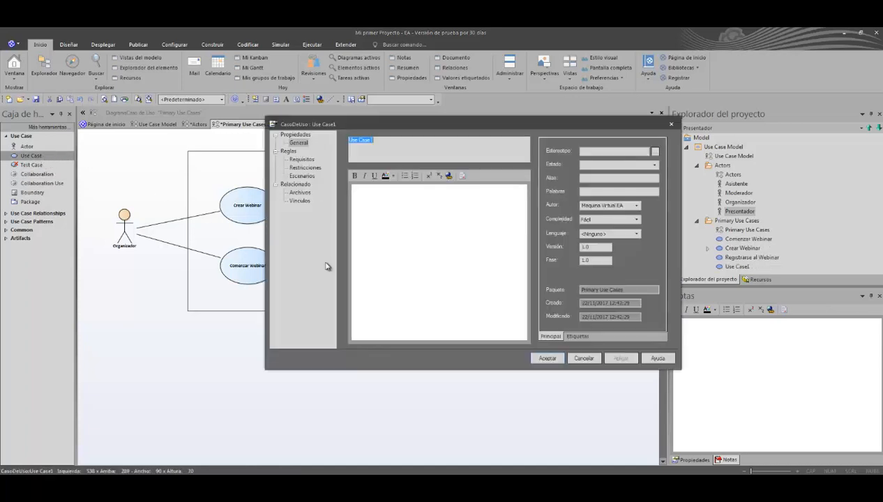
pyautogui.write('Unir')
pyautogui.press('Return')
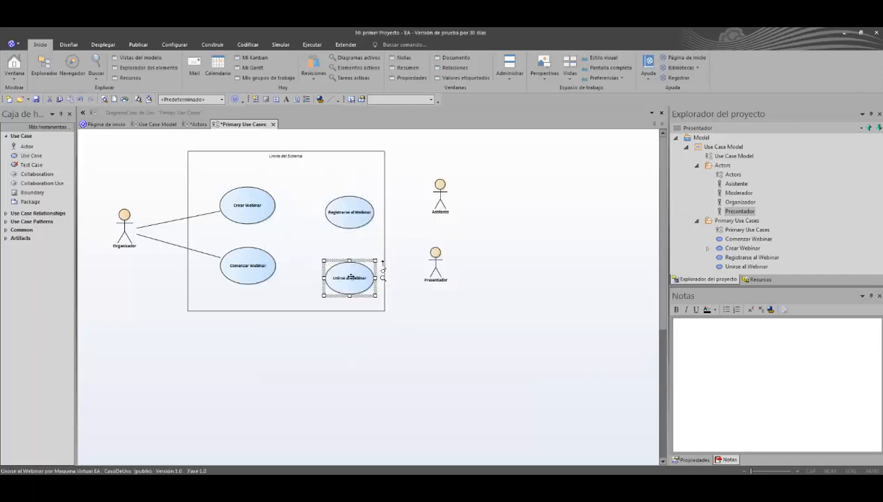
pyautogui.moveTo(347, 274); pyautogui.dragTo(322, 256)
pyautogui.moveTo(353, 220); pyautogui.dragTo(332, 208)
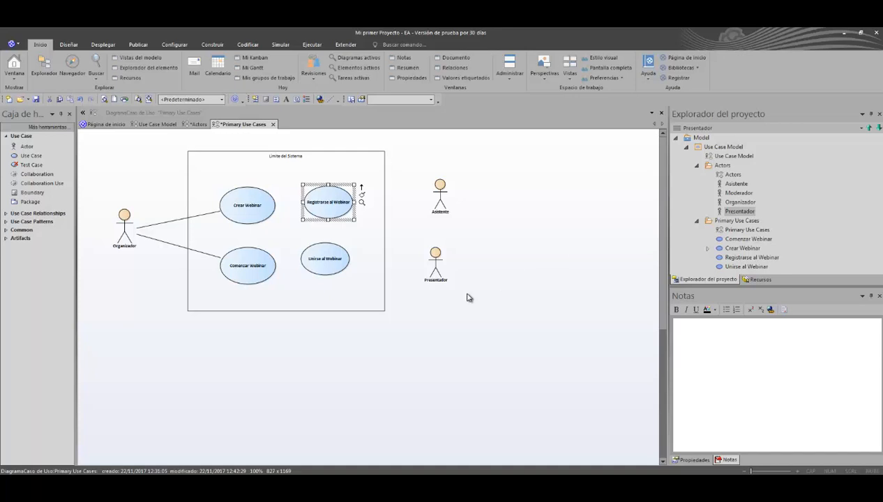
# Step: Connect Asistente to Registrarse al Webinar with an Asociación and shift the actor slightly to level the connector
pyautogui.click(439, 195)
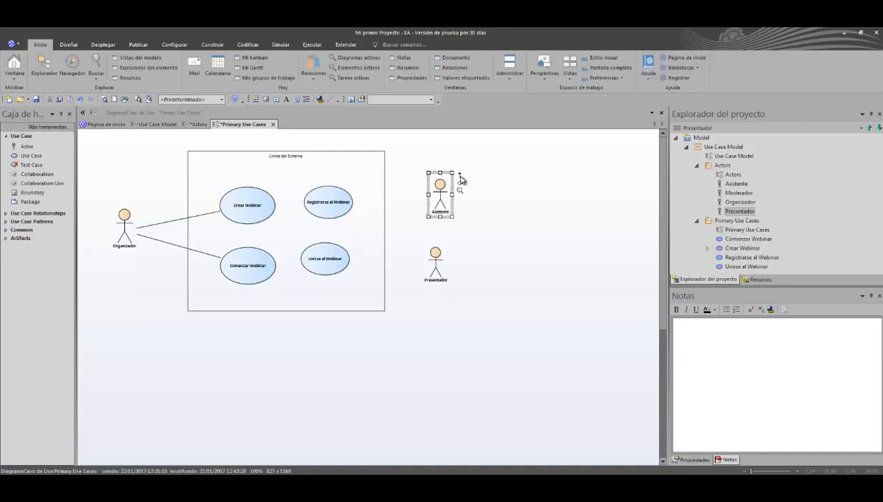
pyautogui.click(460, 176)
pyautogui.moveTo(460, 180); pyautogui.dragTo(328, 207)
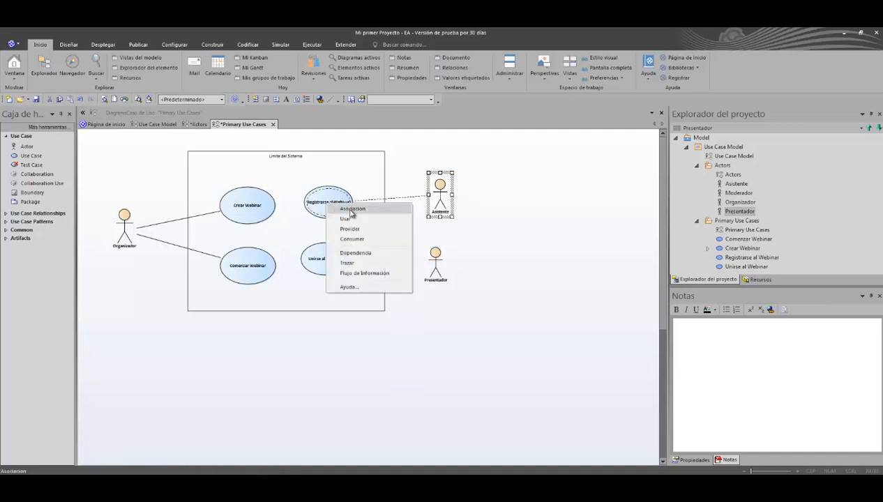
pyautogui.click(351, 212)
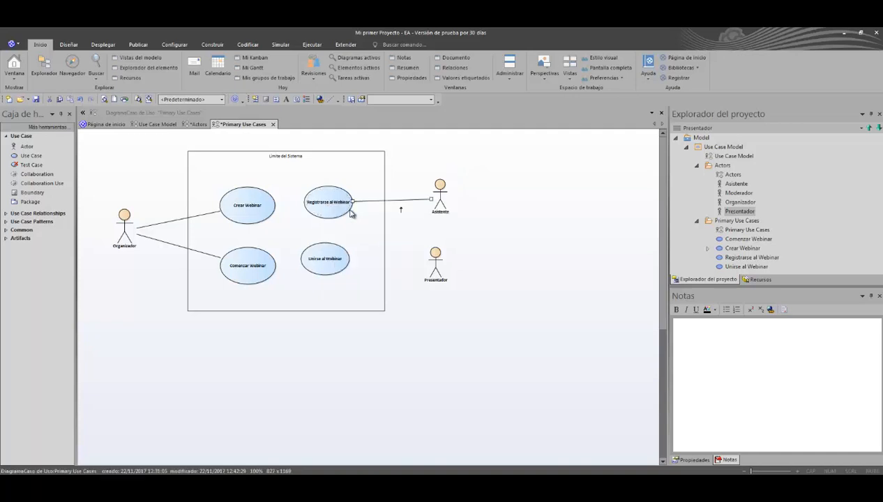
pyautogui.moveTo(440, 194)
pyautogui.mouseDown()
pyautogui.moveTo(431, 199)
pyautogui.moveTo(433, 189)
pyautogui.mouseUp()
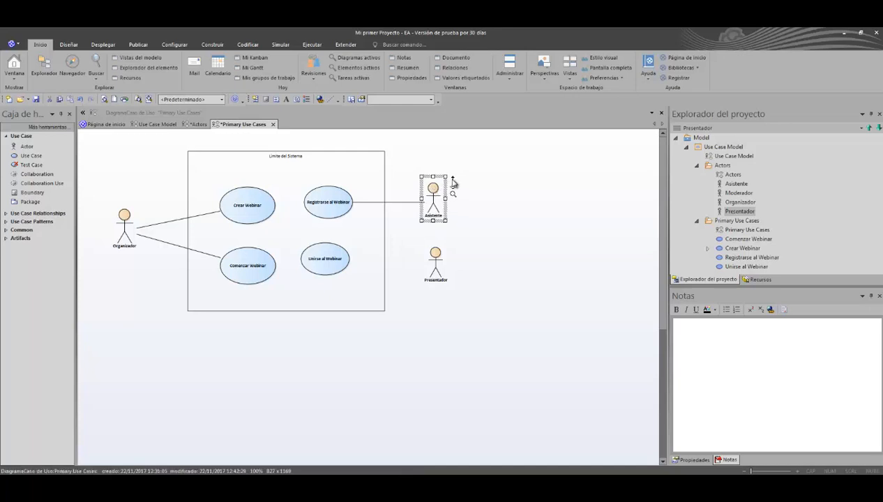
# Step: Connect the Asistente actor to the Unirse al Webinar use case and nudge the system boundary slightly down with its contents
pyautogui.moveTo(452, 181); pyautogui.dragTo(341, 257)
pyautogui.click(343, 264)
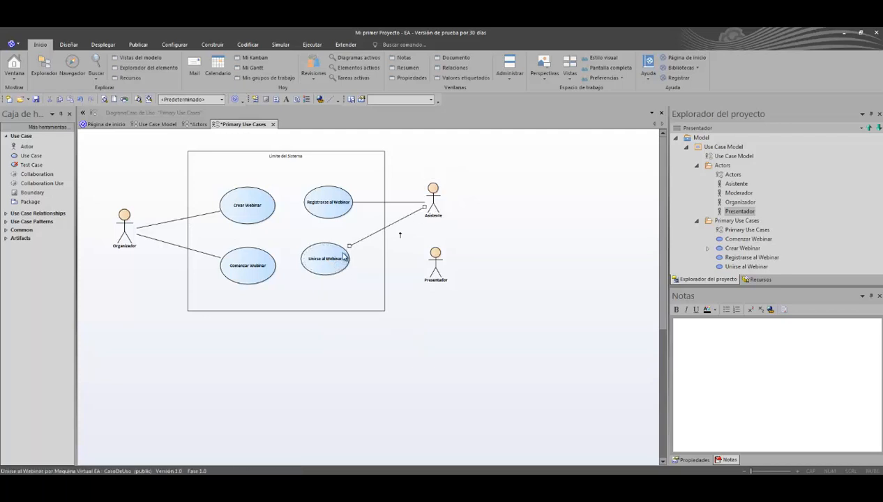
pyautogui.click(349, 249)
pyautogui.moveTo(349, 250); pyautogui.dragTo(350, 246)
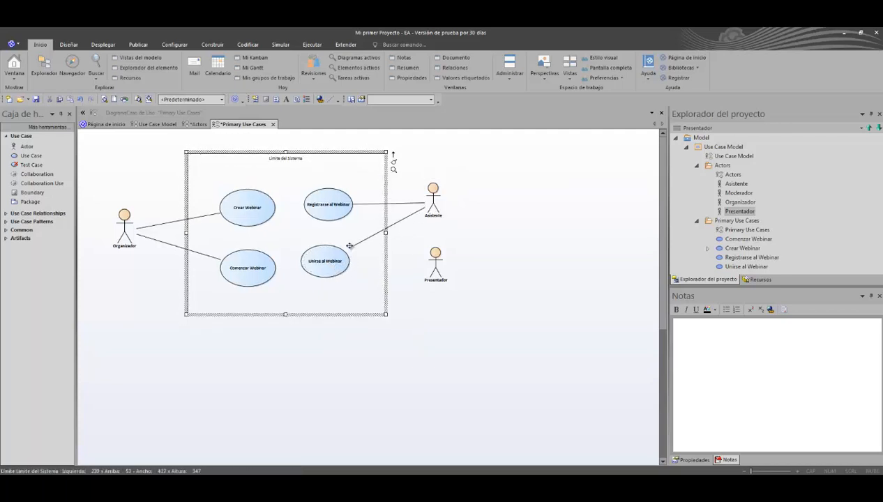
# Step: Connect the Presentador actor to the Unirse al Webinar use case
pyautogui.click(436, 265)
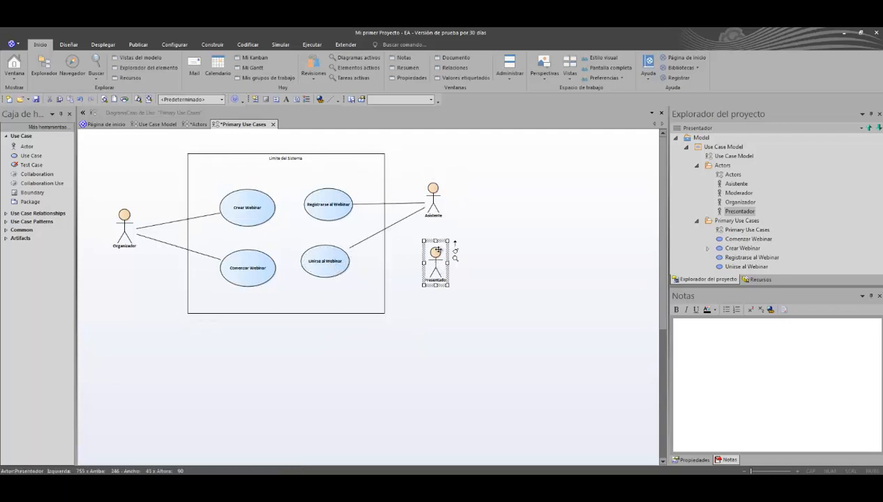
pyautogui.moveTo(455, 248); pyautogui.dragTo(342, 271)
pyautogui.click(341, 270)
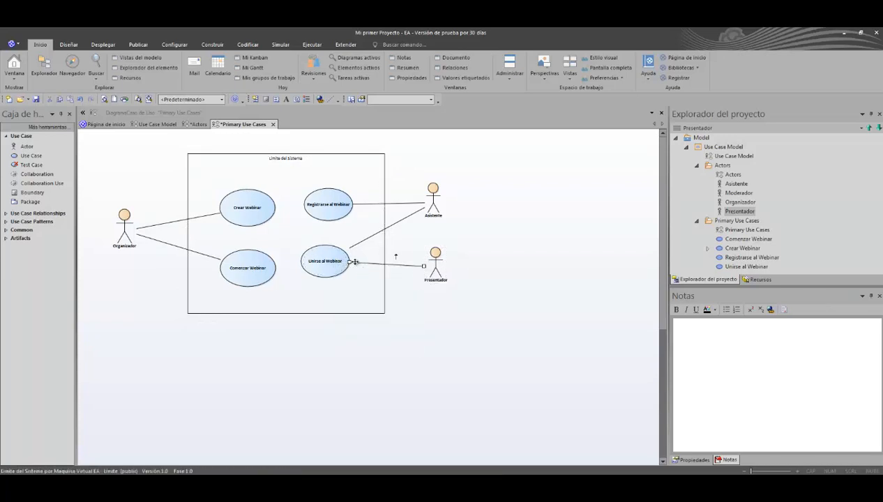
# Step: Align the Presentador actor with Asistente along their left edges
pyautogui.click(103, 44)
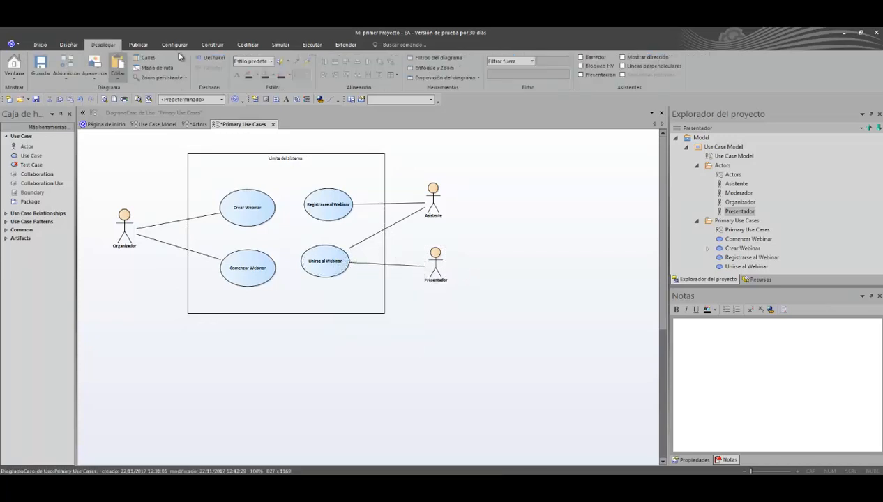
pyautogui.click(434, 208)
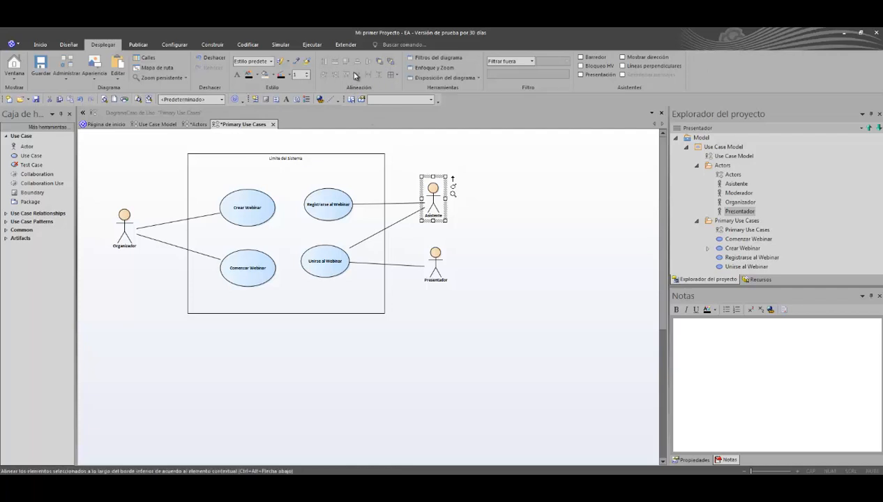
pyautogui.click(433, 263)
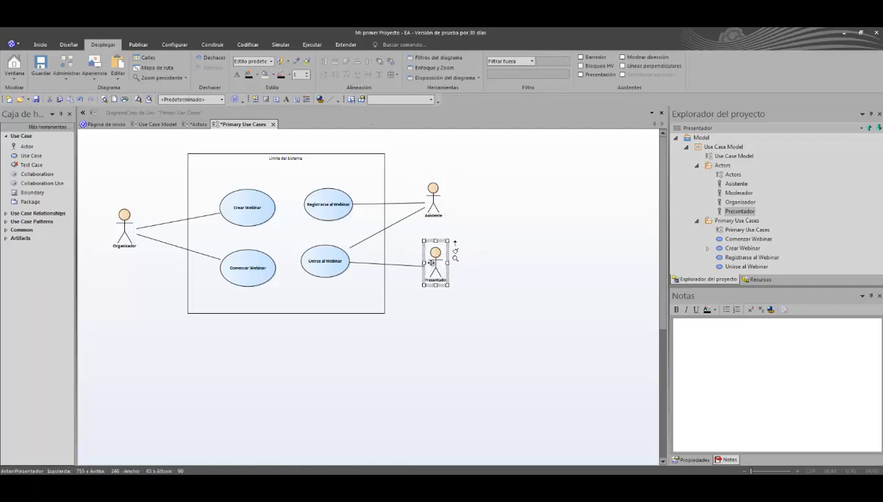
pyautogui.keyDown('ctrl'); pyautogui.click(428, 202); pyautogui.keyUp('ctrl')
pyautogui.click(323, 74)
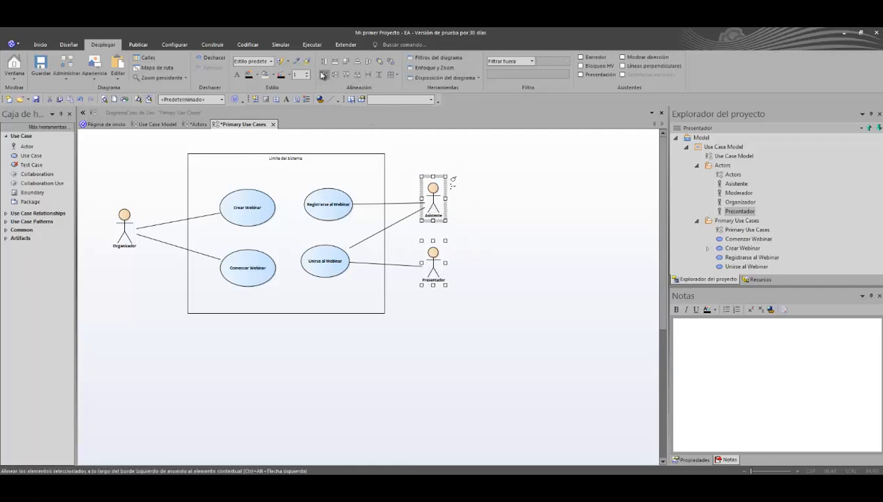
pyautogui.click(507, 231)
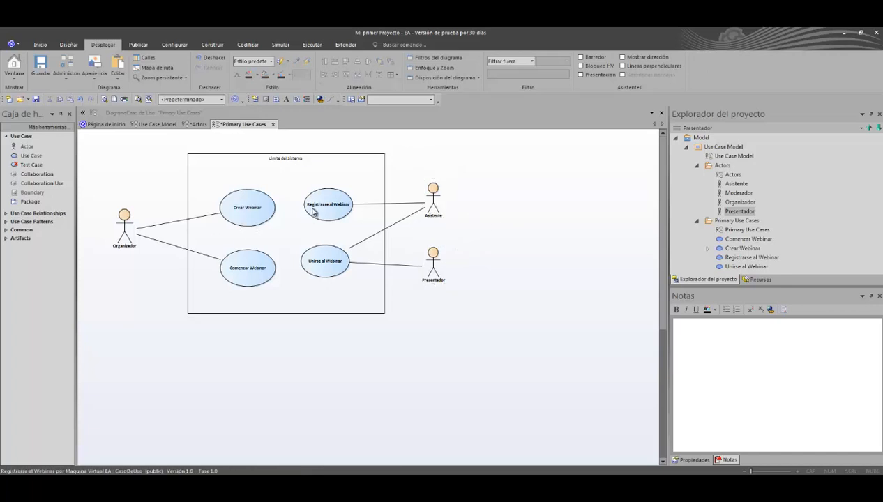